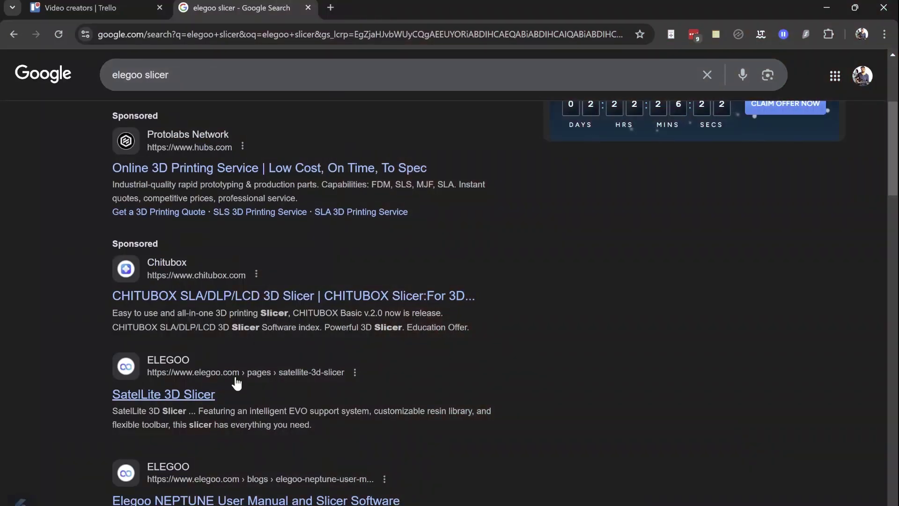
# Open the SatelLite 3D Slicer page, accept the cookies and download the Windows version
pyautogui.click(209, 394)
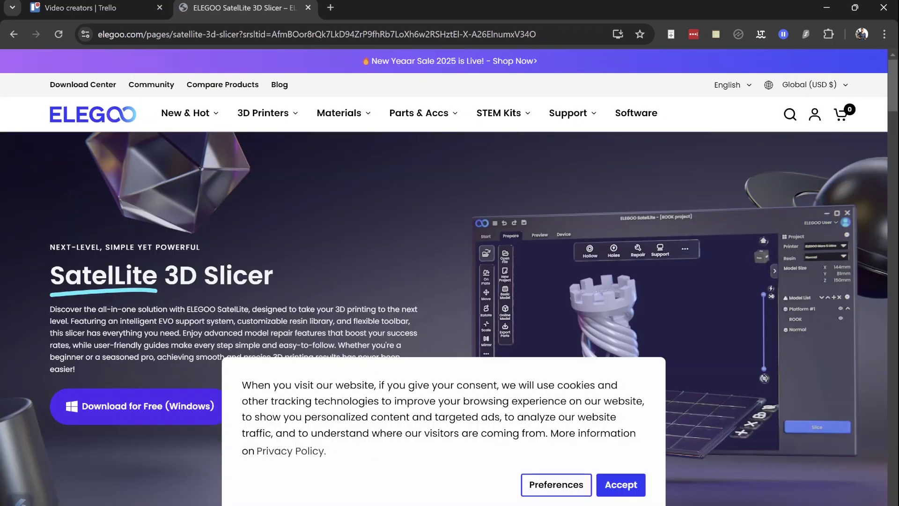
pyautogui.click(621, 484)
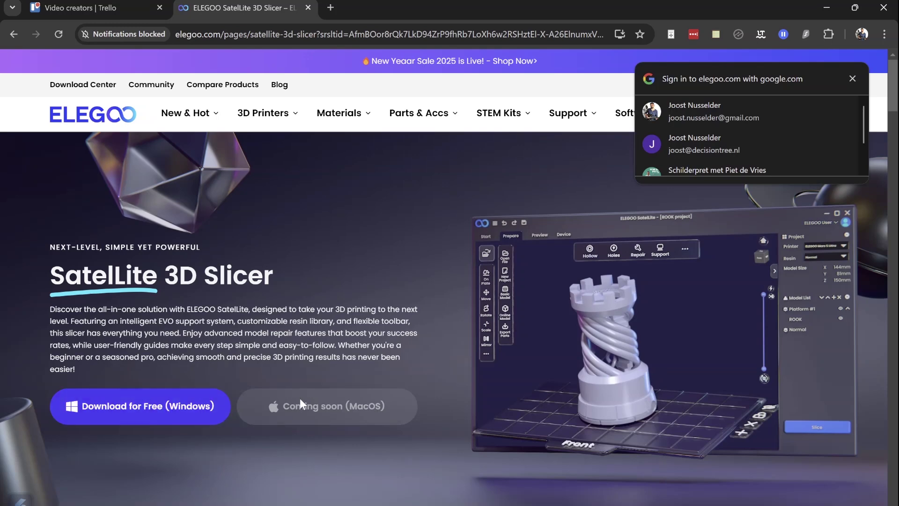
pyautogui.click(196, 406)
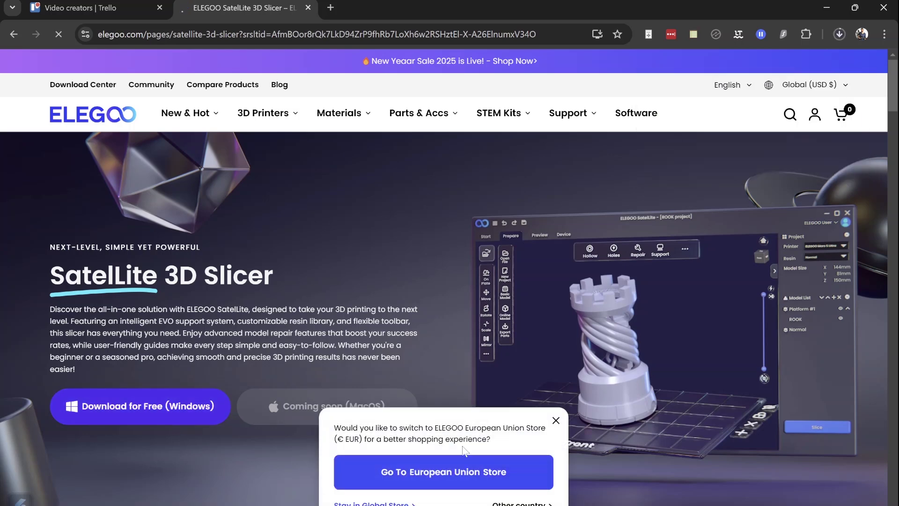
# Run the ELEGOO_SatelLite_Setup file from Downloads and install it to the default location
pyautogui.hotkey('alt', 'Tab')
pyautogui.scroll(3, 177, 208)
pyautogui.click(161, 268)
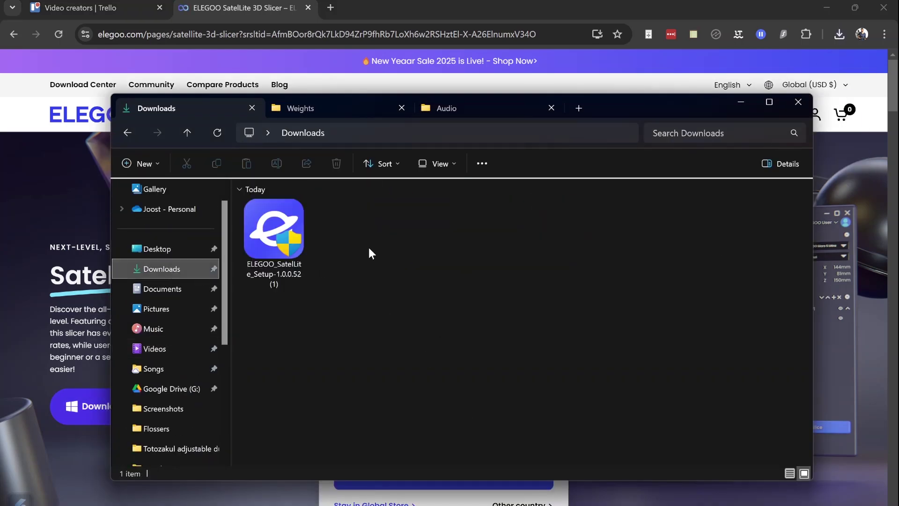
pyautogui.click(274, 233)
pyautogui.doubleClick(274, 233)
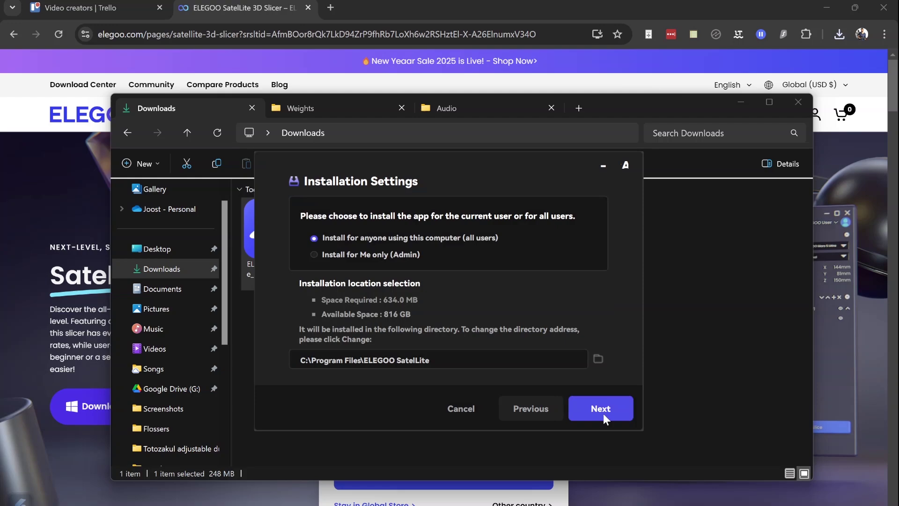
pyautogui.click(604, 414)
# Launch the newly installed SatelLite 1.0.0.52 from the finished installer
pyautogui.moveTo(505, 503)
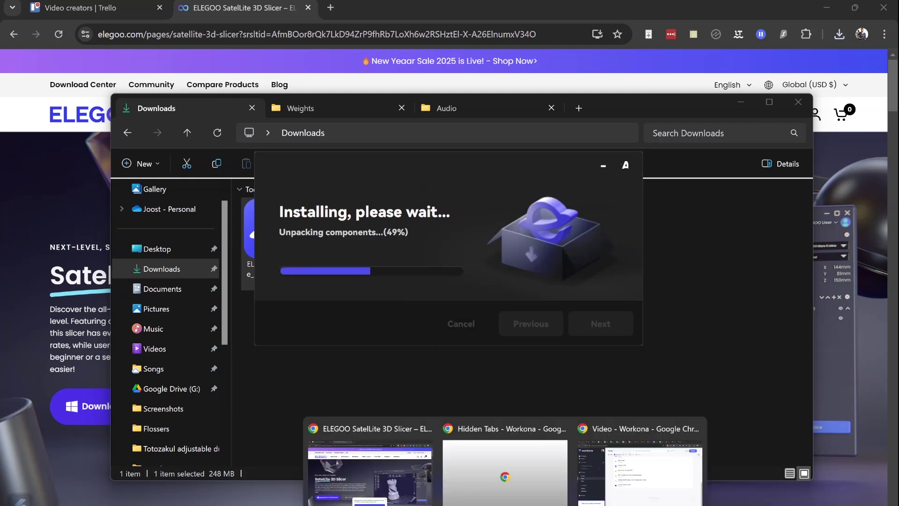
pyautogui.click(371, 464)
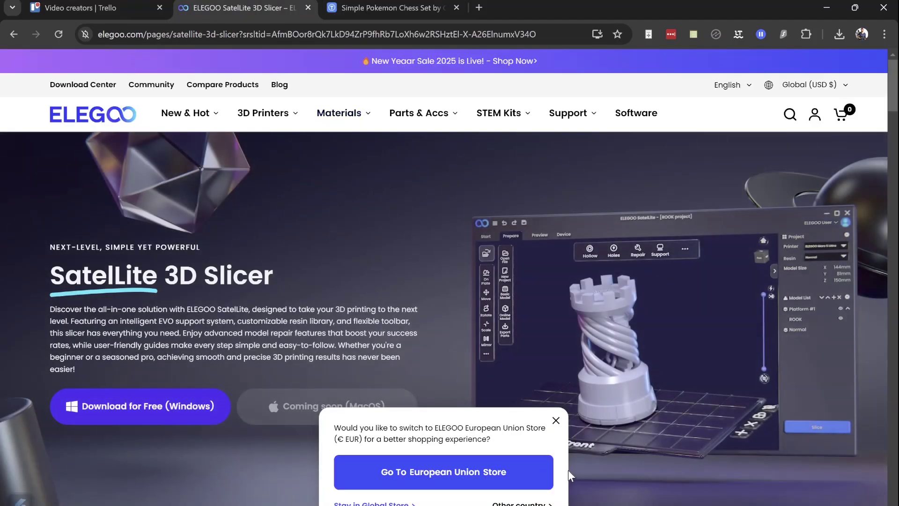
pyautogui.click(568, 470)
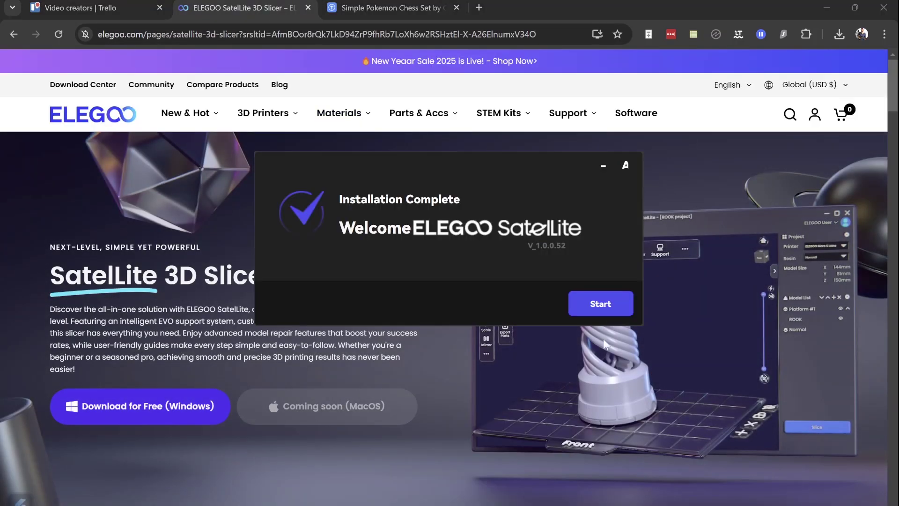
pyautogui.click(603, 306)
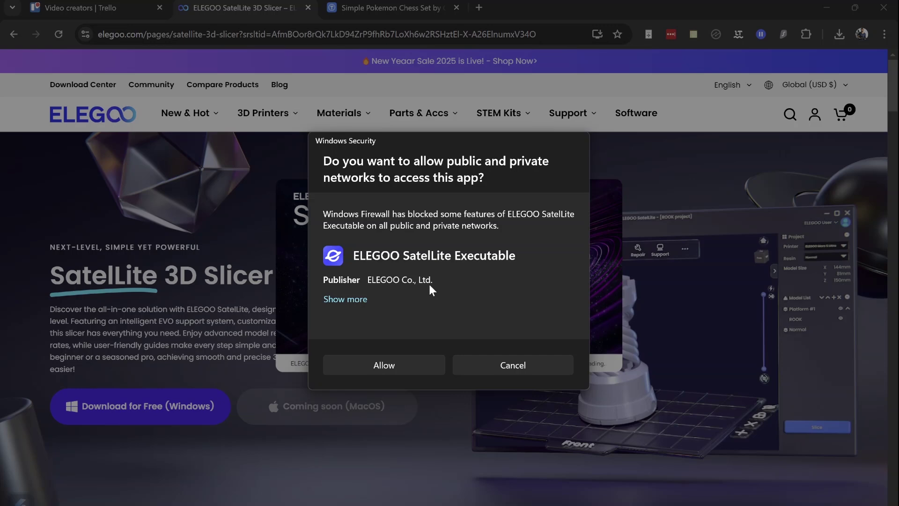
# Allow SatelLite network access and skip through the language, theme and tutorial setup
pyautogui.click(387, 364)
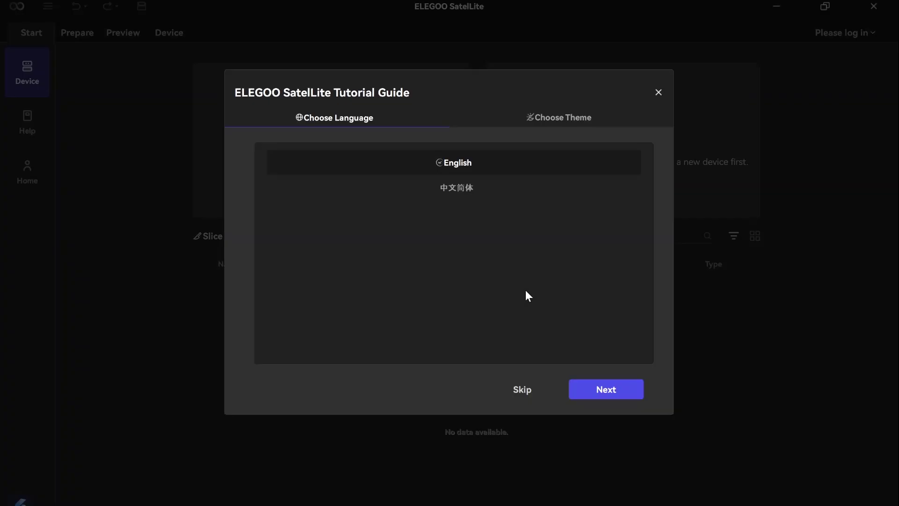
pyautogui.click(606, 389)
pyautogui.click(606, 389)
pyautogui.click(606, 389)
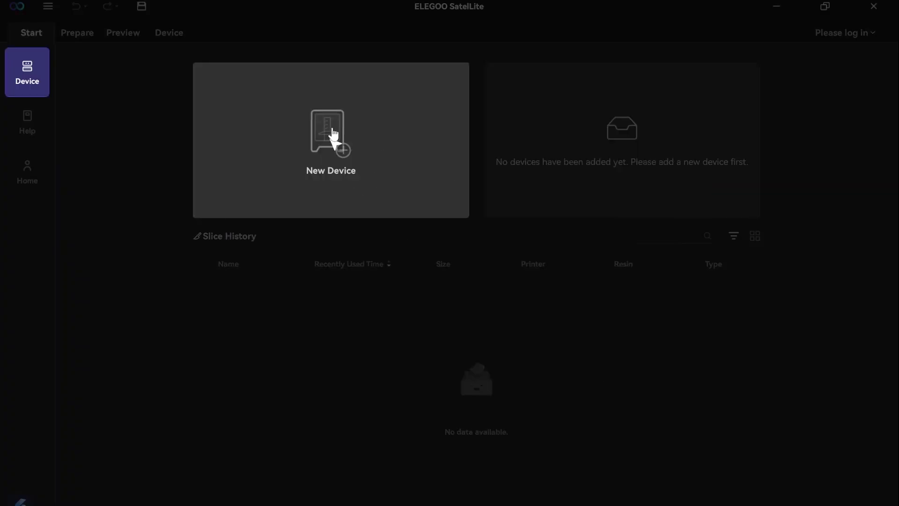
# Add an ELEGOO Mars printer with the Grey Standard 1.0 resin profile
pyautogui.click(333, 134)
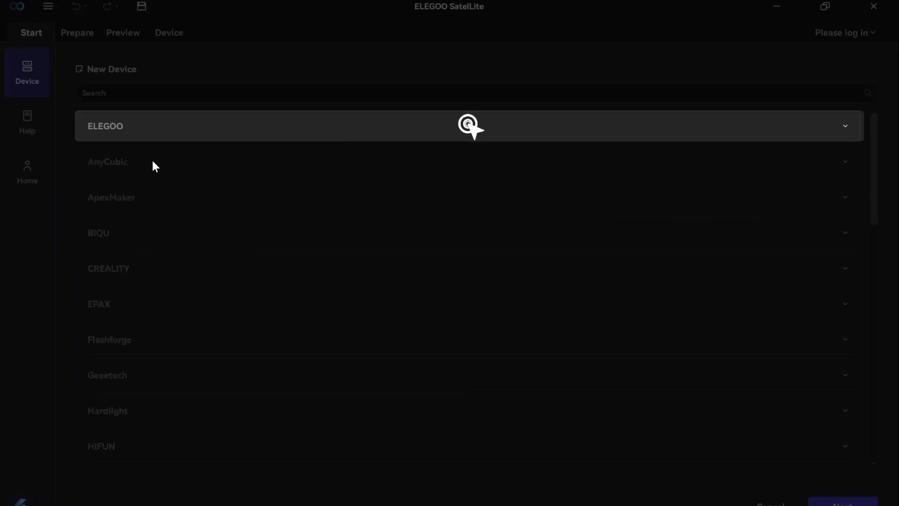
pyautogui.click(127, 131)
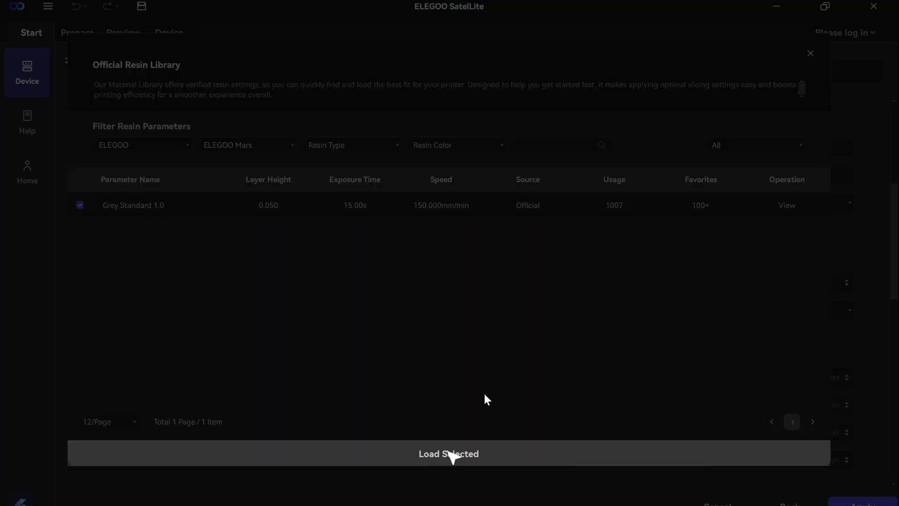
pyautogui.click(448, 453)
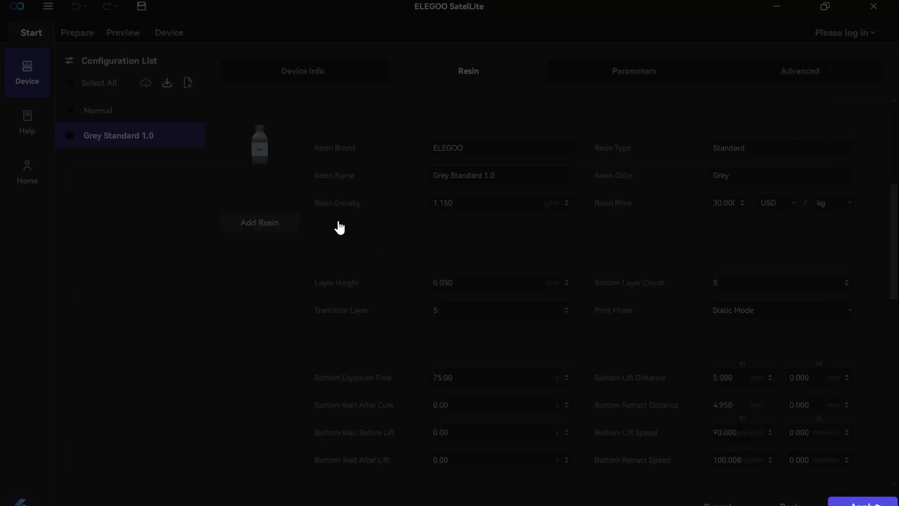
# Apply the Mars settings and place a basic cube on the build plate
pyautogui.click(850, 499)
pyautogui.click(29, 71)
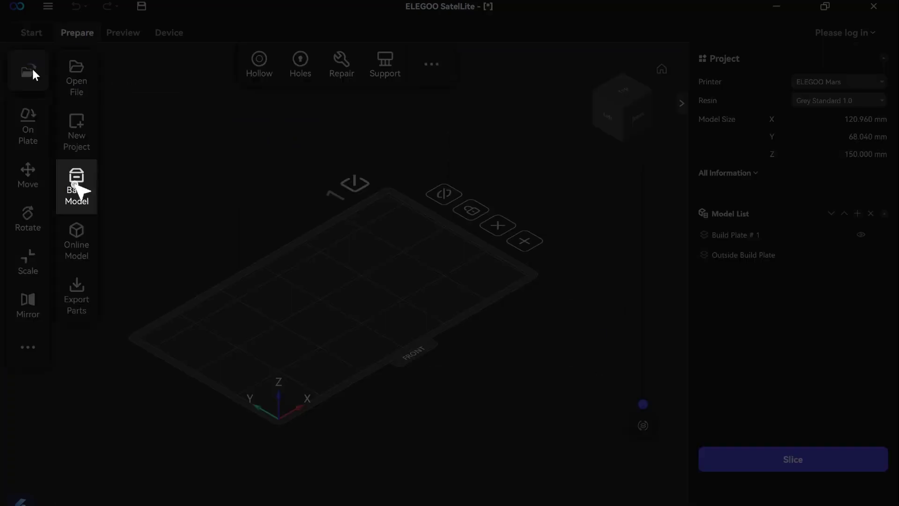
pyautogui.click(76, 186)
pyautogui.click(428, 275)
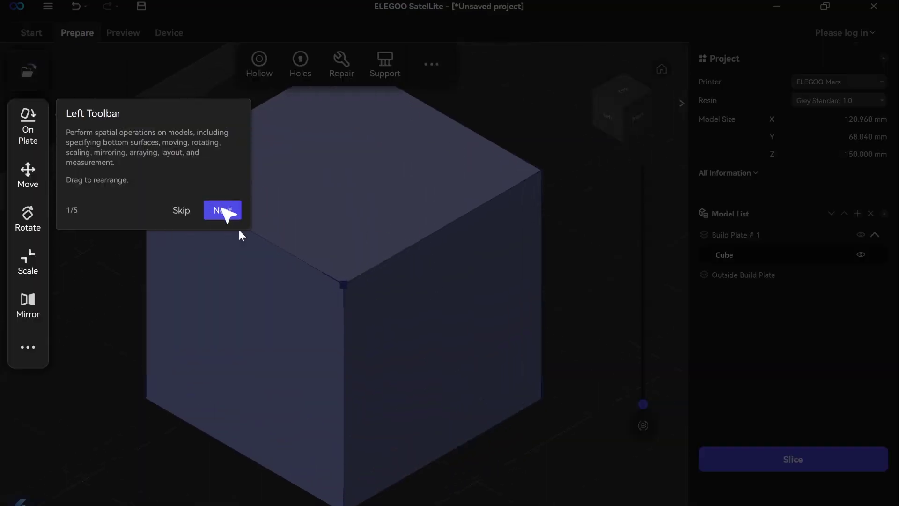
# Follow the tour to auto-support the cube, slice it and finish the tour
pyautogui.click(224, 211)
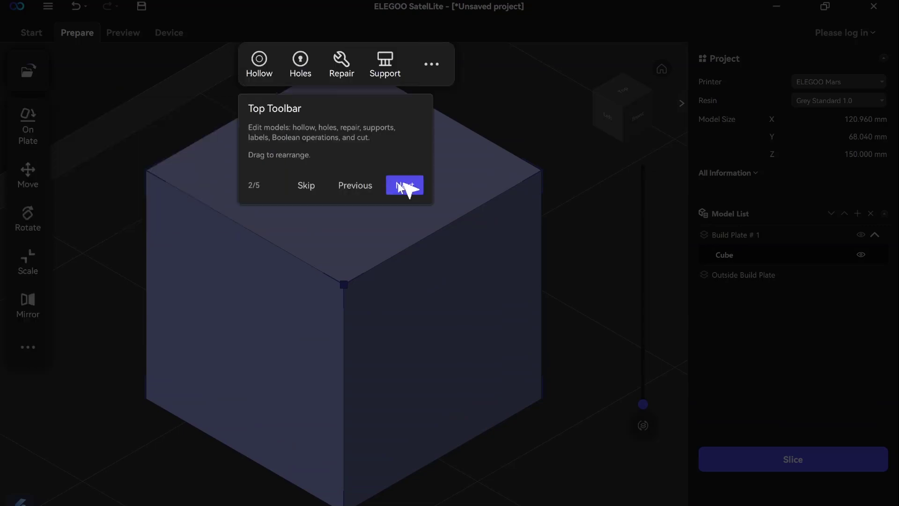
pyautogui.click(404, 185)
pyautogui.click(749, 486)
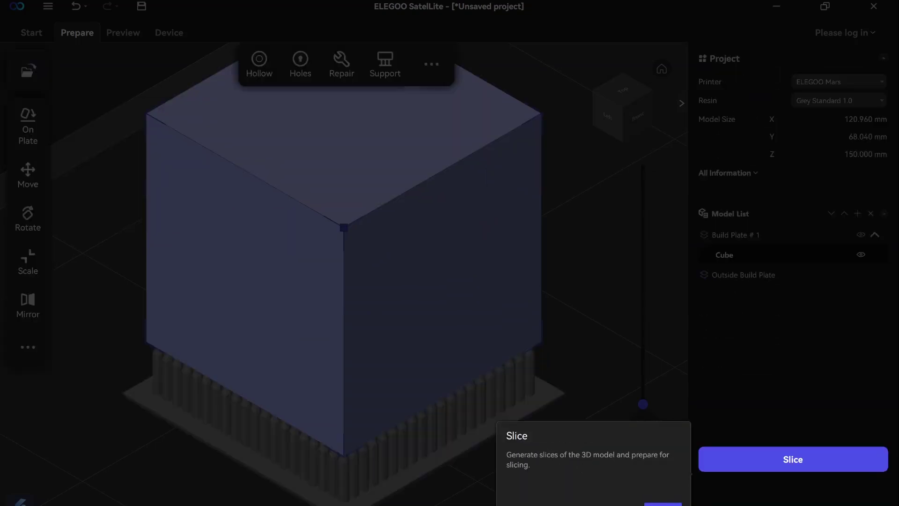
pyautogui.click(663, 504)
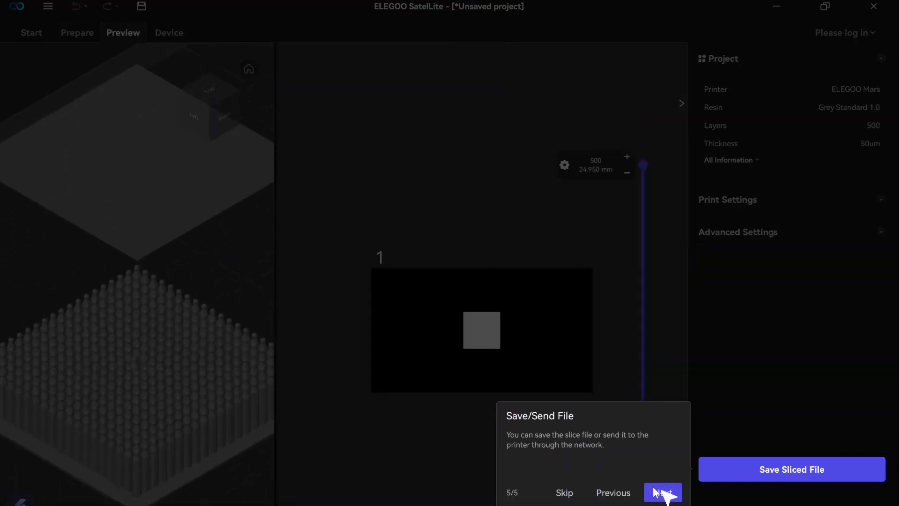
pyautogui.click(660, 492)
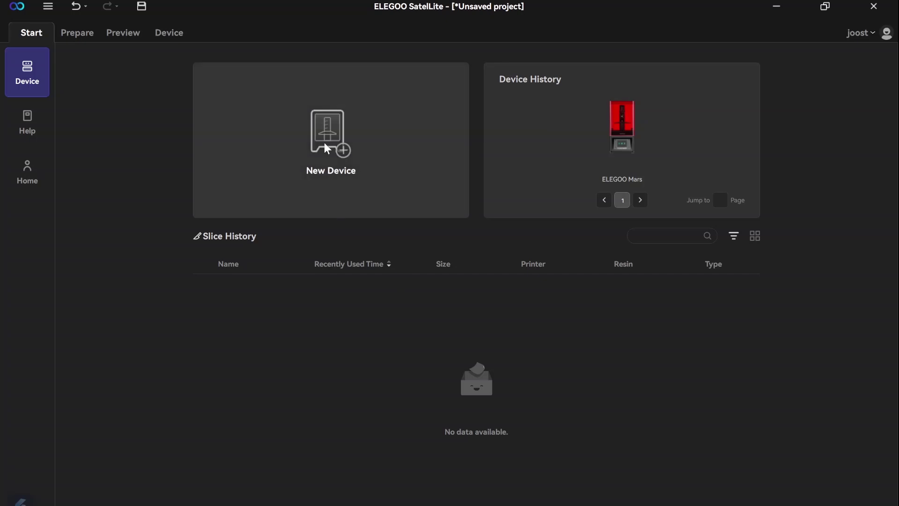
# Set up an ELEGOO Saturn 4 with Normal resin and delete the test cube
pyautogui.click(326, 149)
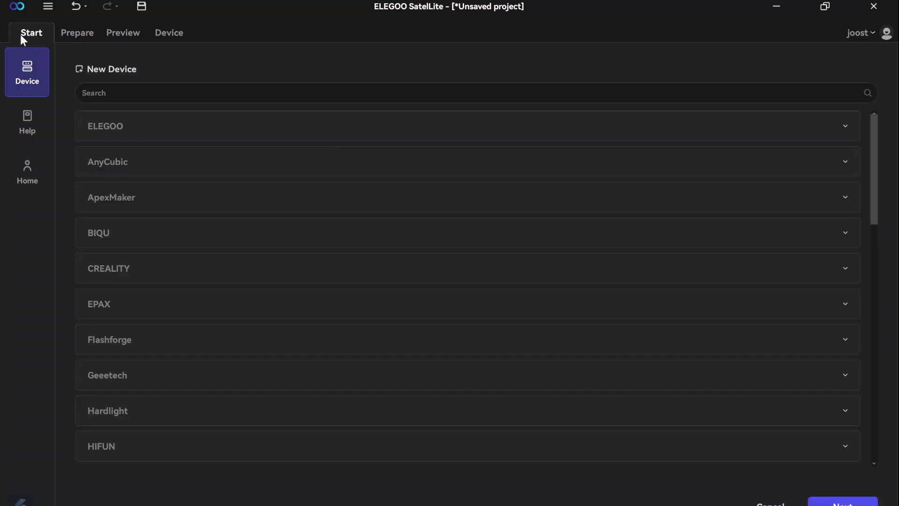
pyautogui.click(158, 128)
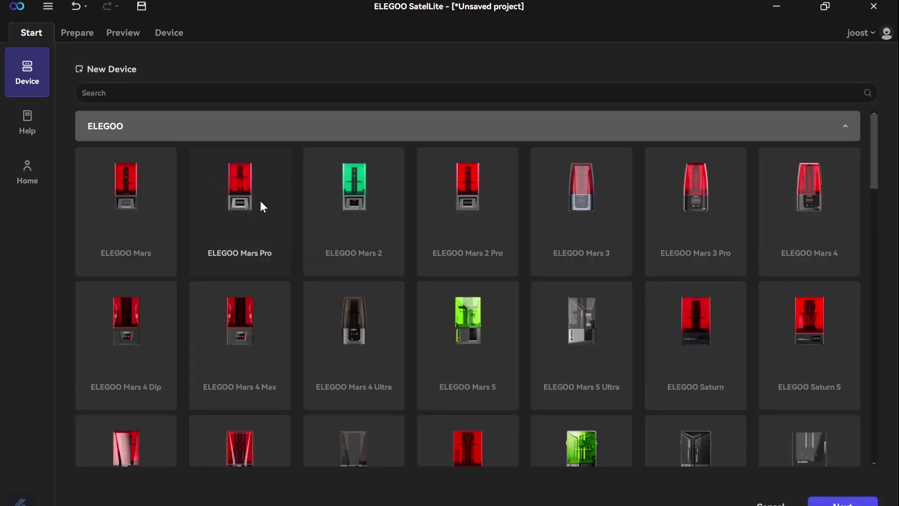
pyautogui.scroll(-3, 427, 300)
pyautogui.click(582, 332)
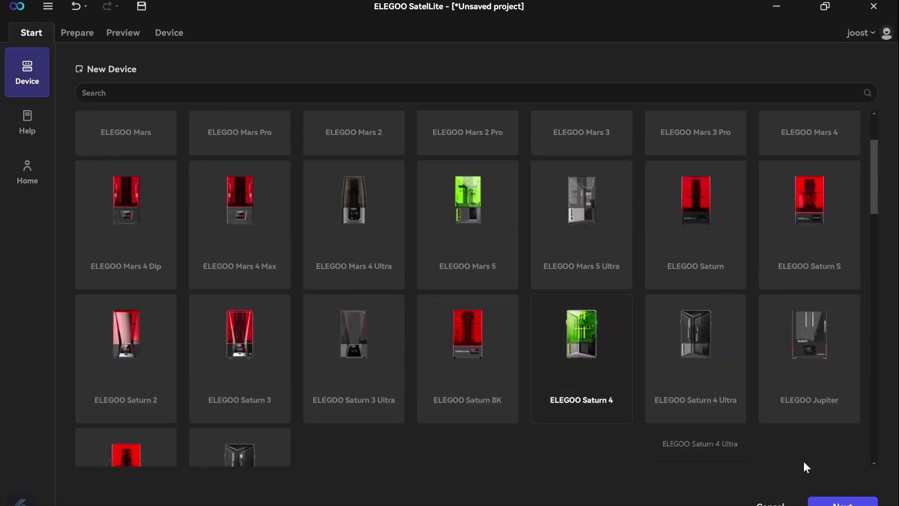
pyautogui.click(842, 502)
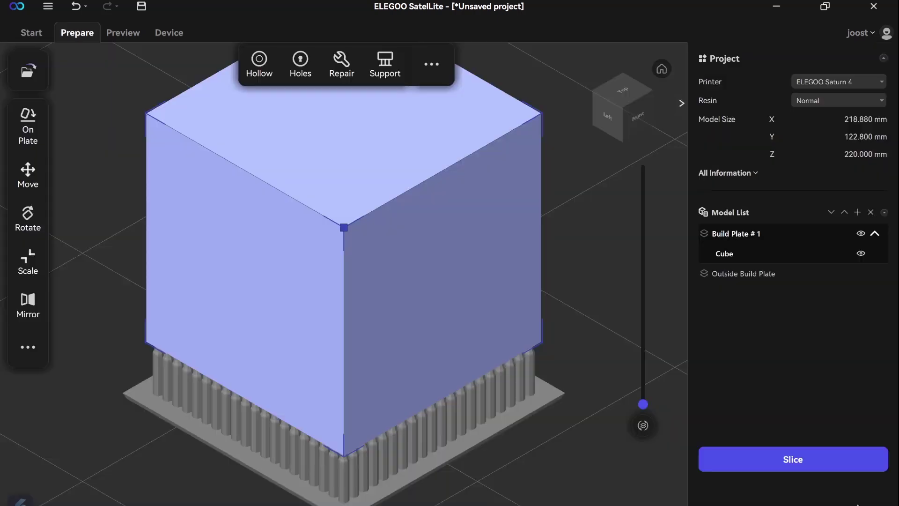
pyautogui.press('Delete')
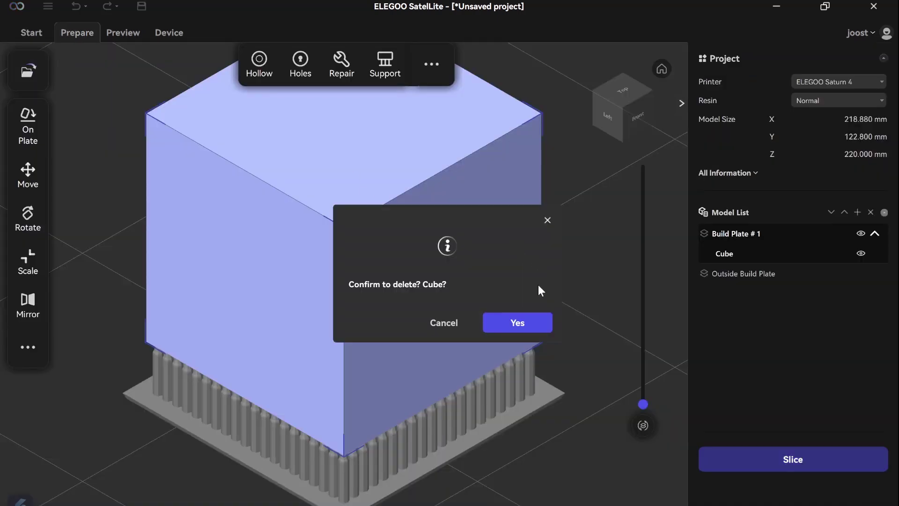
pyautogui.click(518, 326)
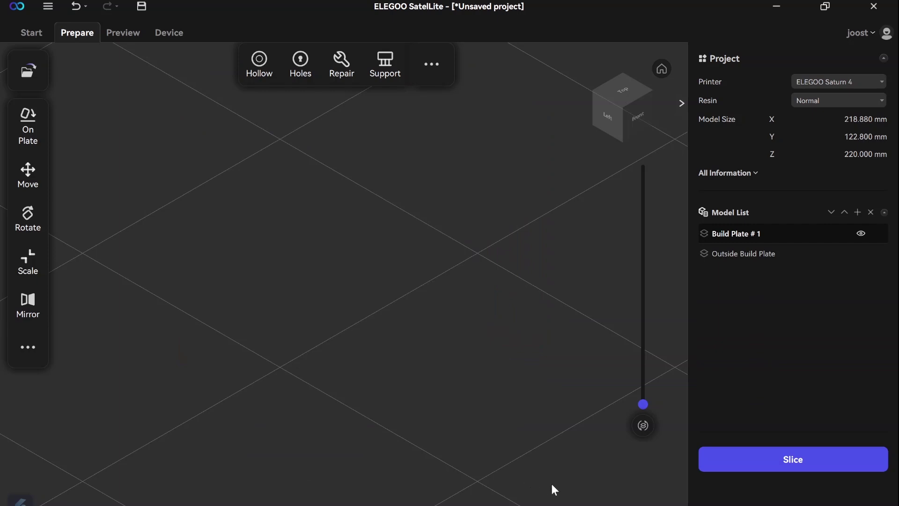
# Download all files of the Simple Pokemon Chess Set from Thingiverse
pyautogui.moveTo(561, 505)
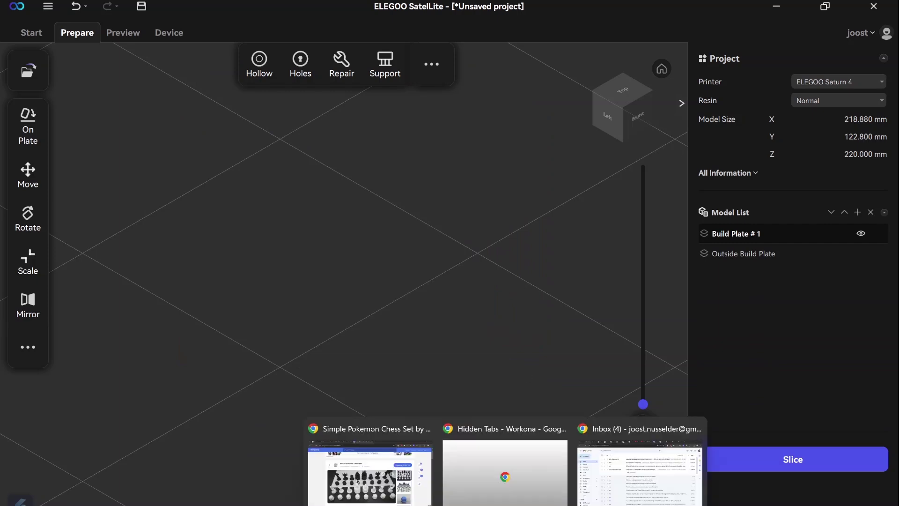
pyautogui.click(370, 463)
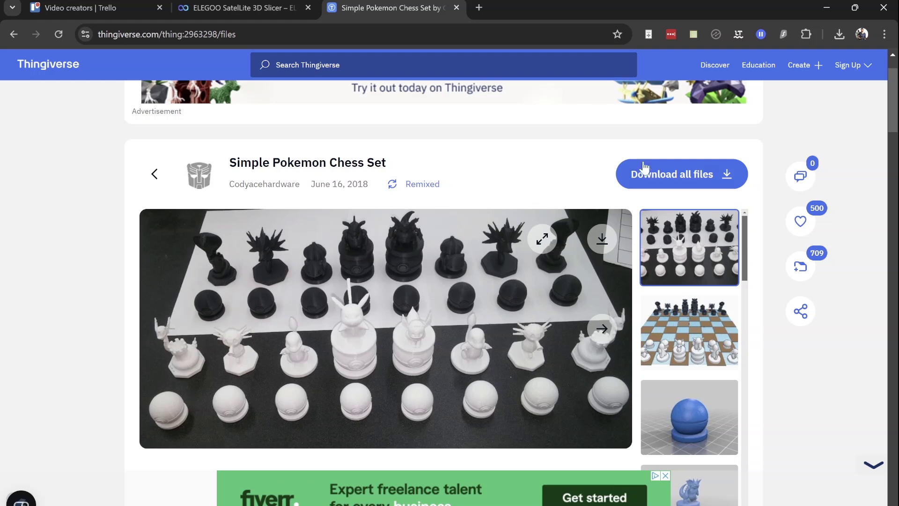
pyautogui.click(674, 174)
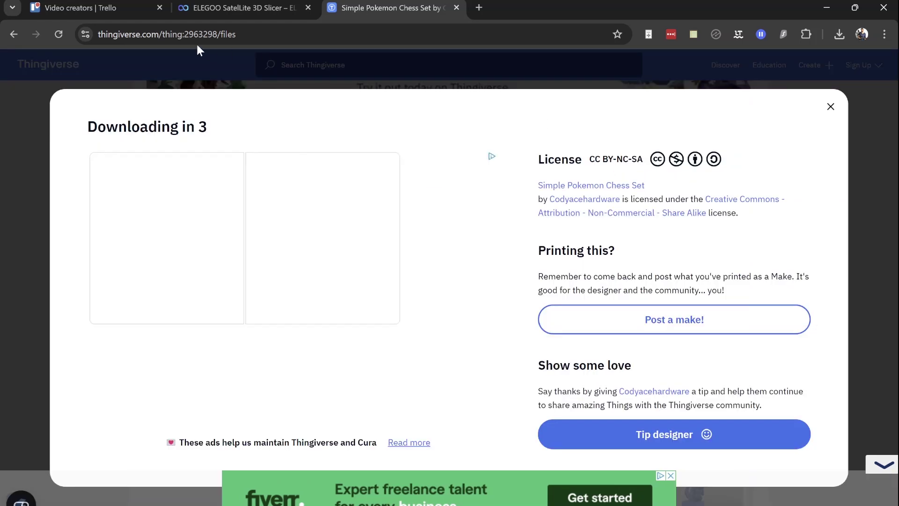
# Search Thingiverse for 'pokemon chess set' and browse the results
pyautogui.click(830, 106)
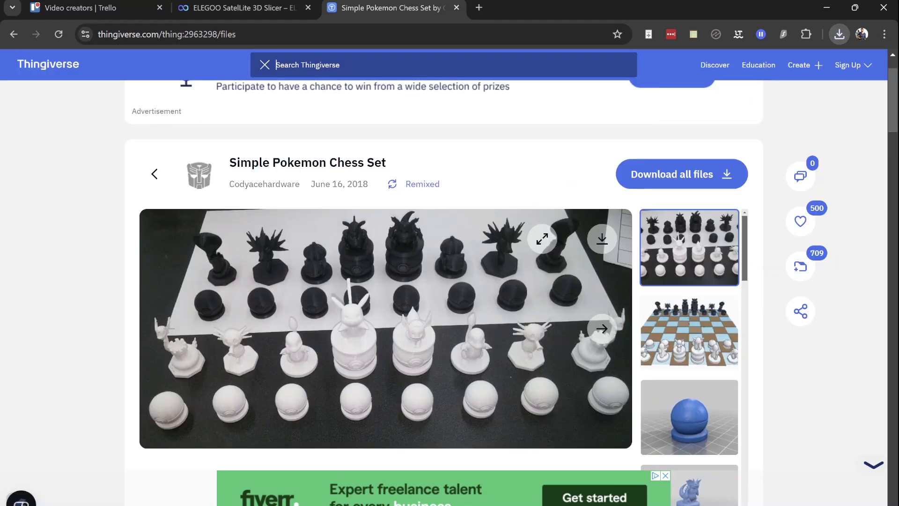
pyautogui.click(356, 65)
pyautogui.write('pokemon chess set')
pyautogui.press('Return')
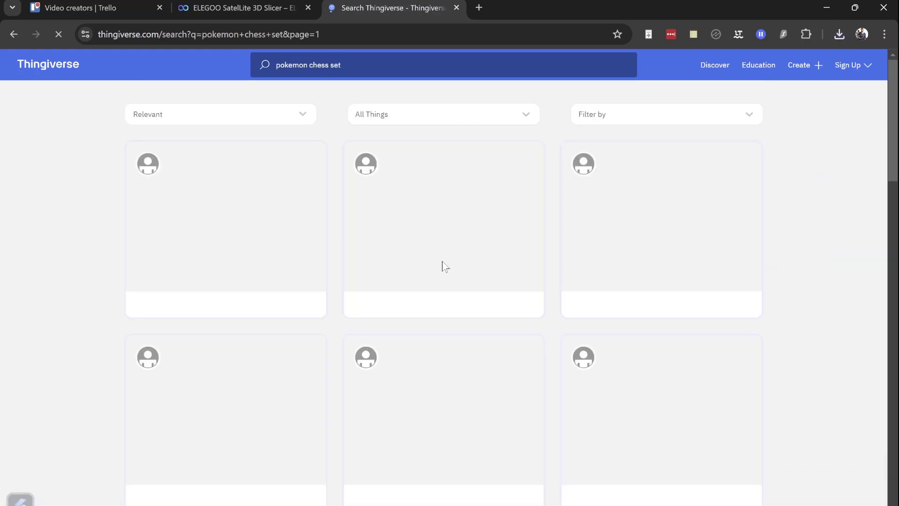
pyautogui.scroll(-2, 446, 321)
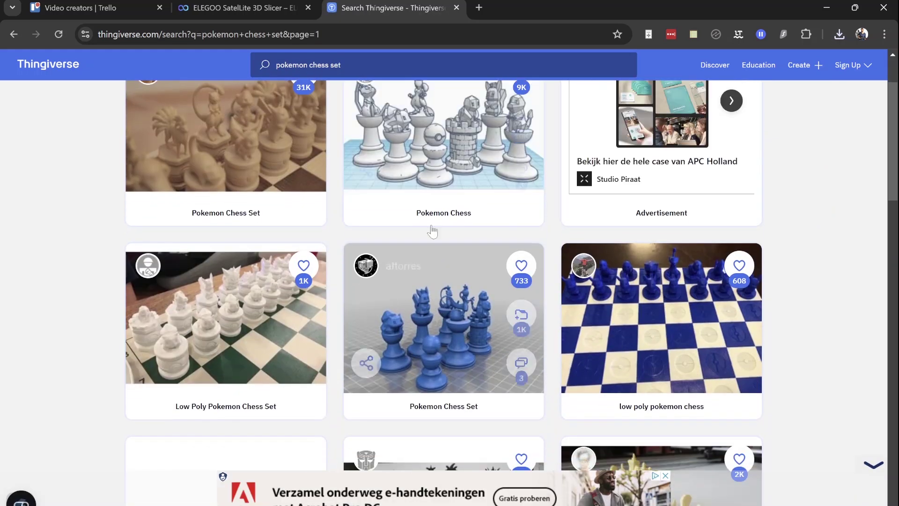
pyautogui.scroll(1, 360, 300)
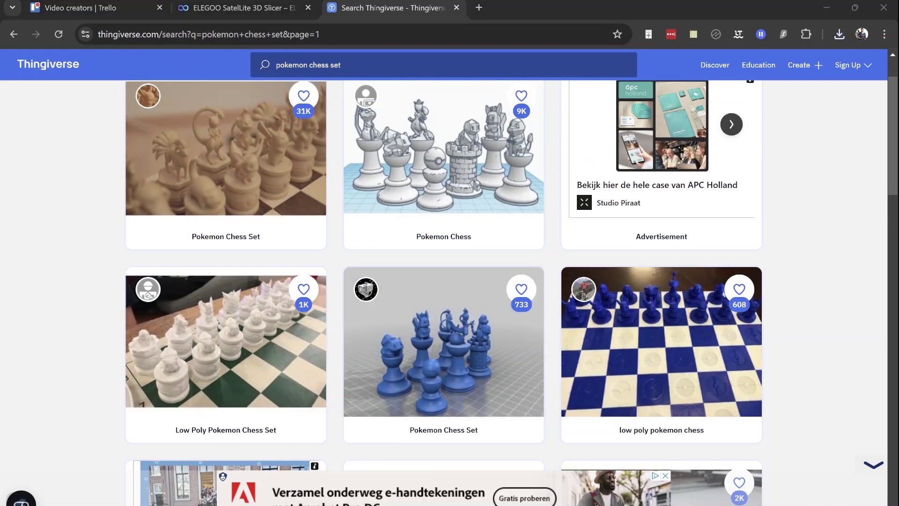
# Extract the Simple Pokemon Chess Set zip in Downloads, dismiss the error, and return to SatelLite
pyautogui.hotkey('alt', 'Tab')
pyautogui.click(162, 268)
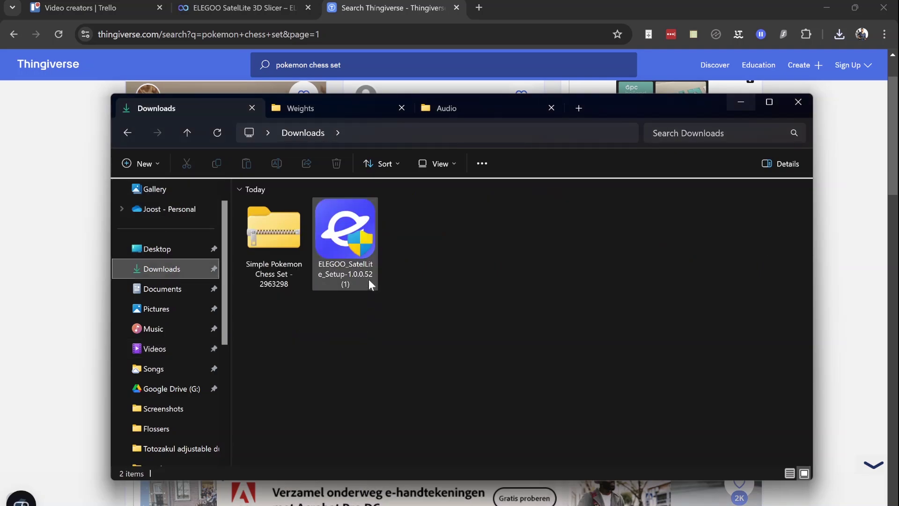
pyautogui.click(274, 220)
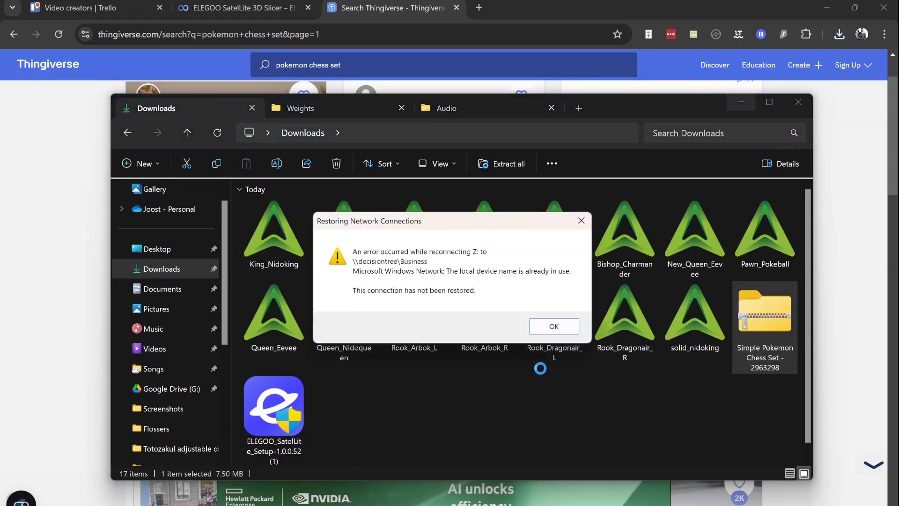
pyautogui.click(552, 339)
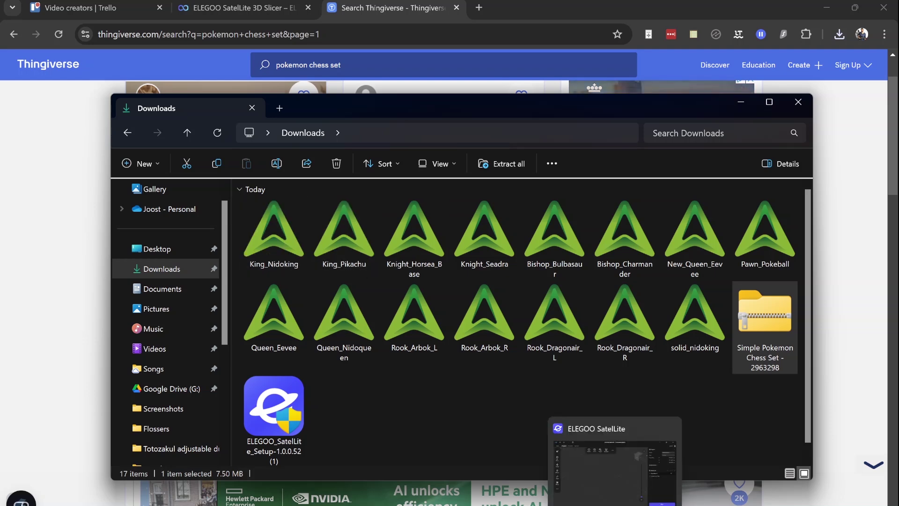
pyautogui.click(615, 468)
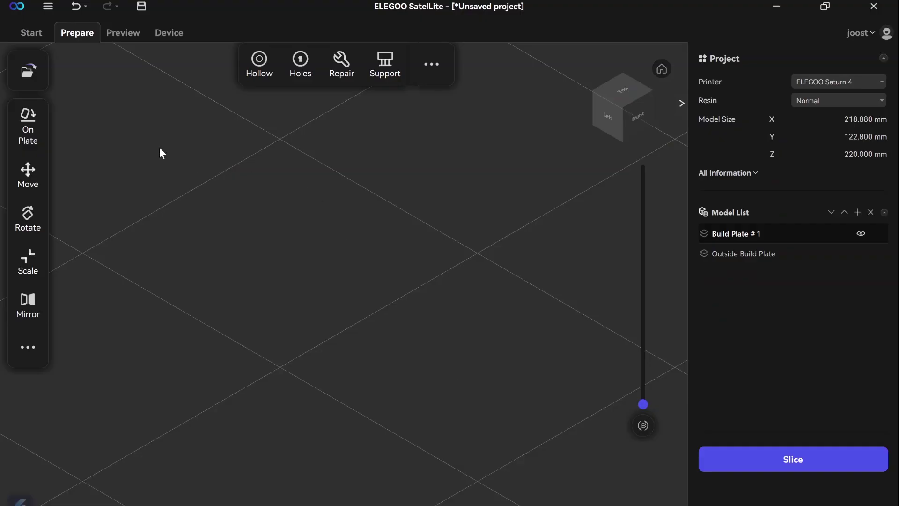
# Start a new project in SatelLite, discarding the unsaved one
pyautogui.click(28, 70)
pyautogui.click(402, 345)
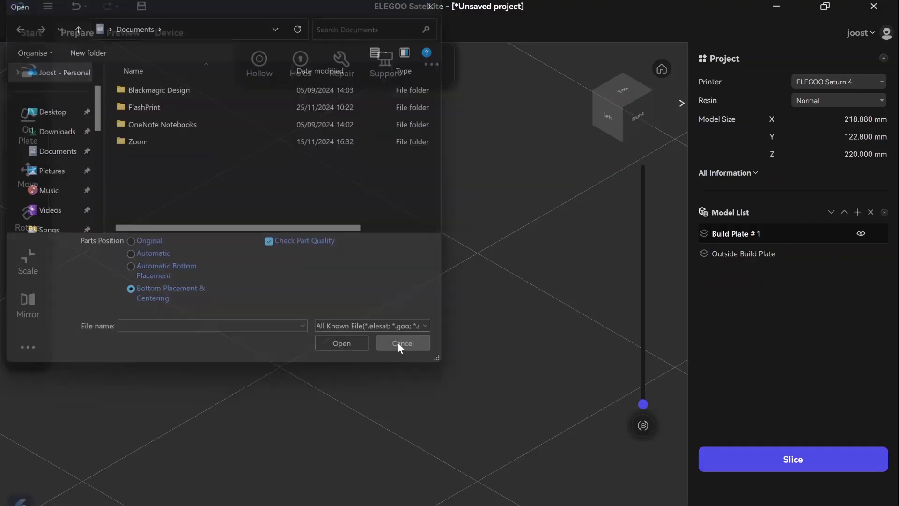
pyautogui.moveTo(21, 74)
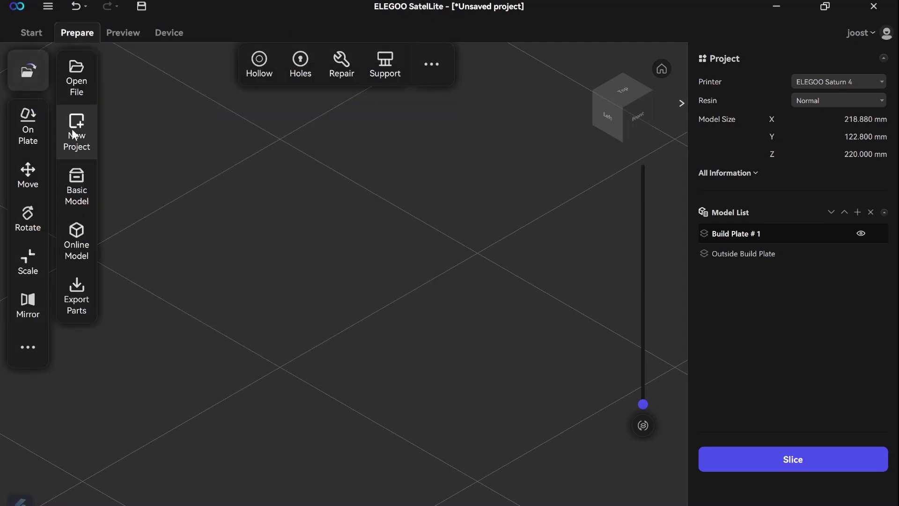
pyautogui.click(73, 133)
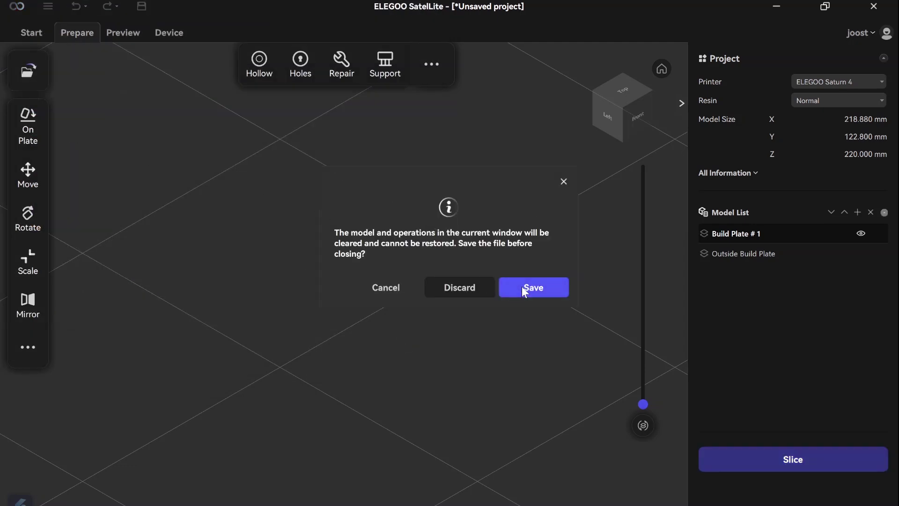
pyautogui.click(460, 287)
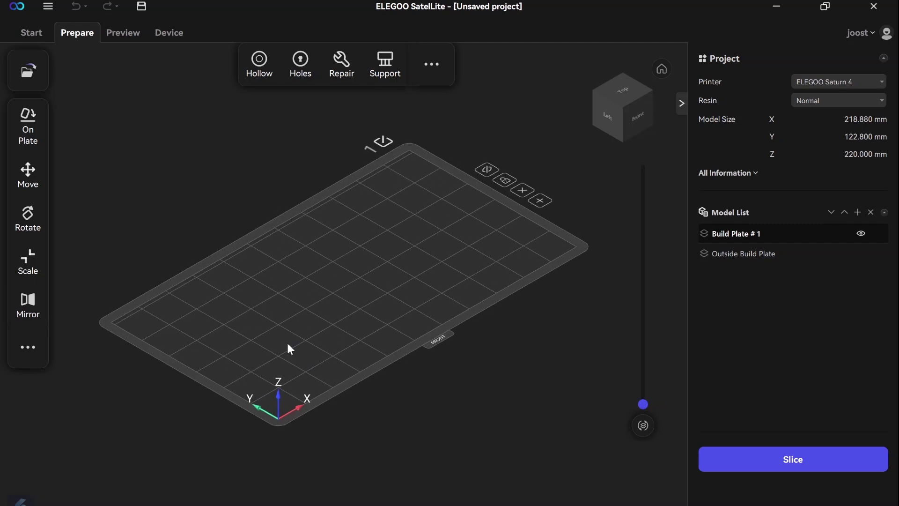
# Open King_Nidoking.stl from Downloads onto the Saturn 4 build plate
pyautogui.hotkey('ctrl', 'o')
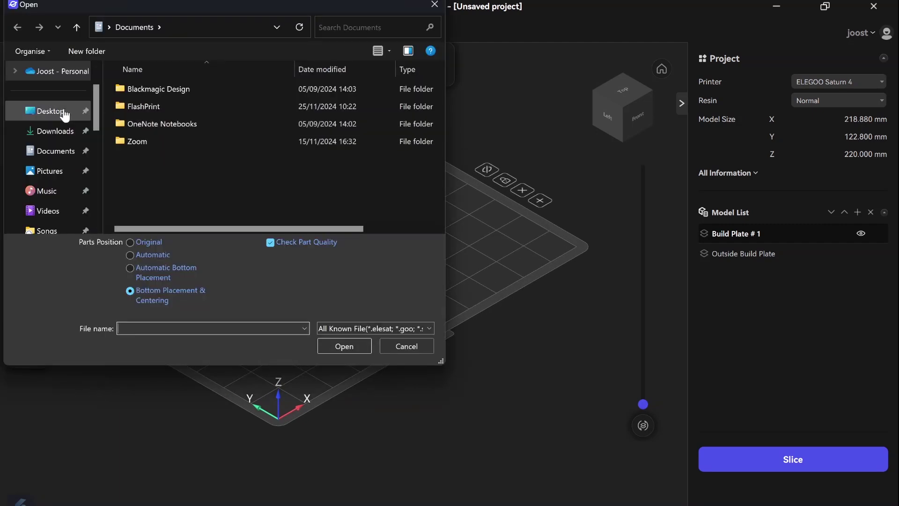
pyautogui.click(62, 132)
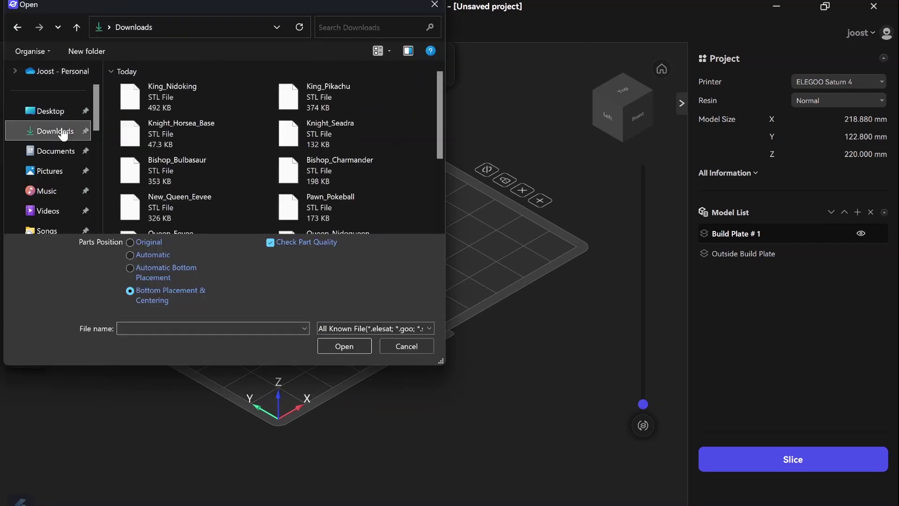
pyautogui.doubleClick(173, 108)
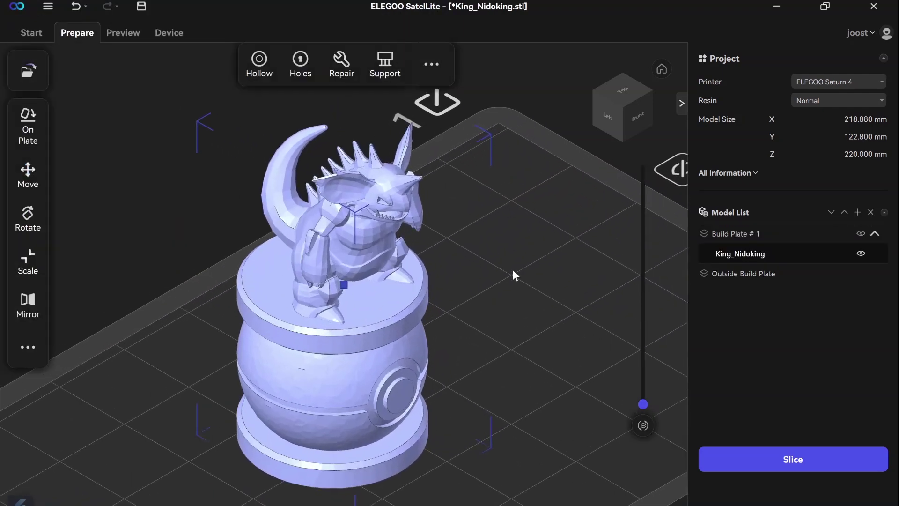
pyautogui.scroll(-5, 512, 269)
pyautogui.scroll(8, 512, 268)
pyautogui.scroll(-4, 512, 269)
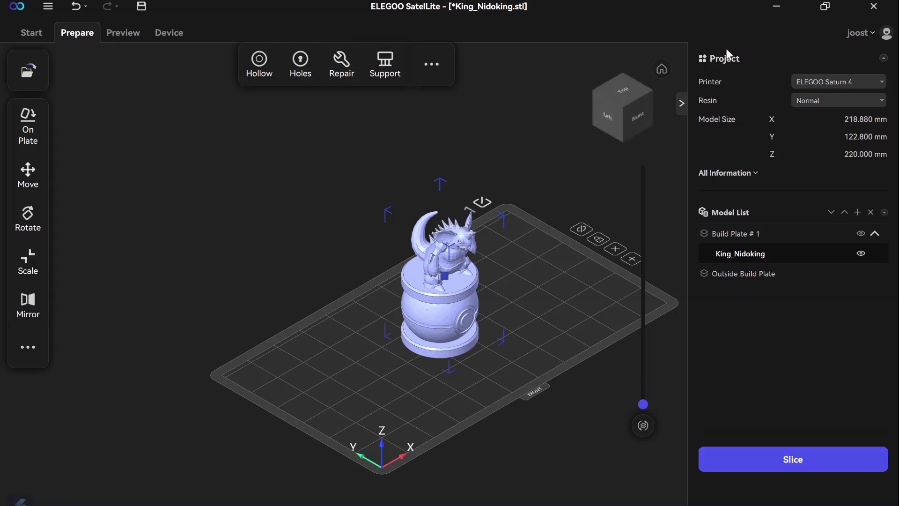
pyautogui.click(820, 80)
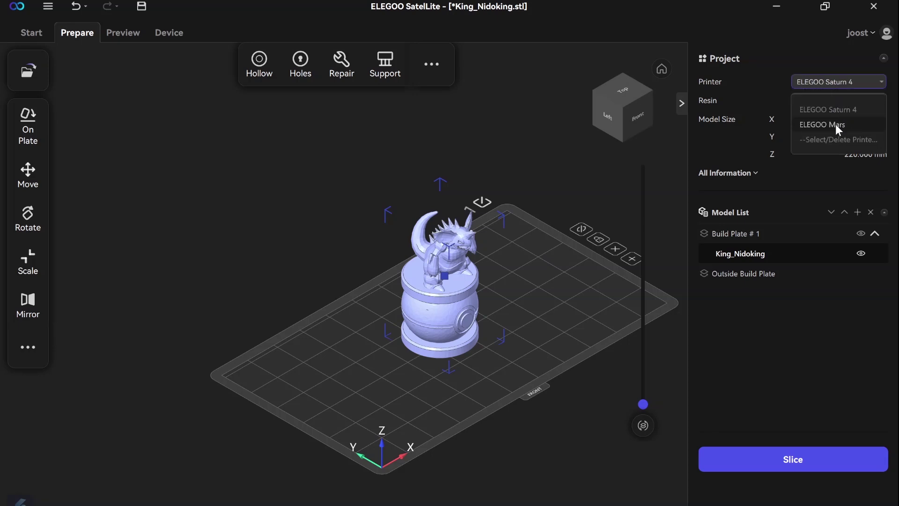
pyautogui.click(595, 191)
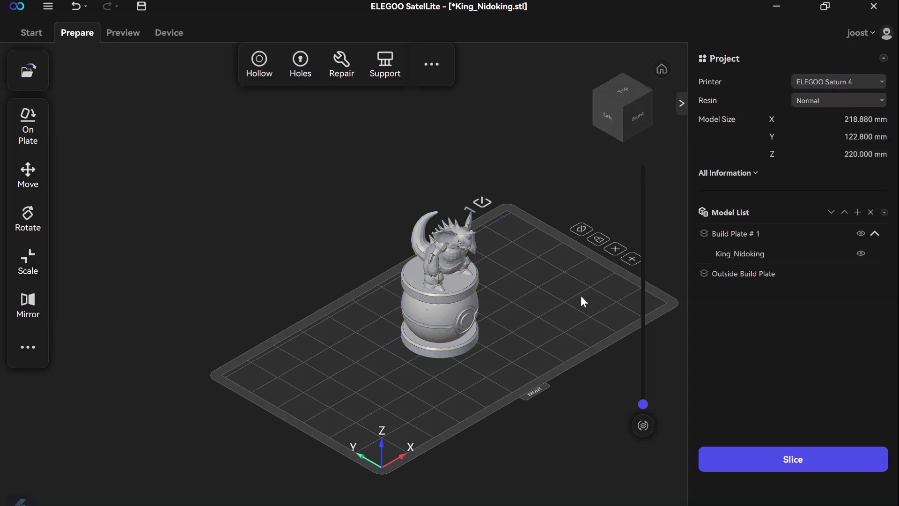
pyautogui.click(823, 84)
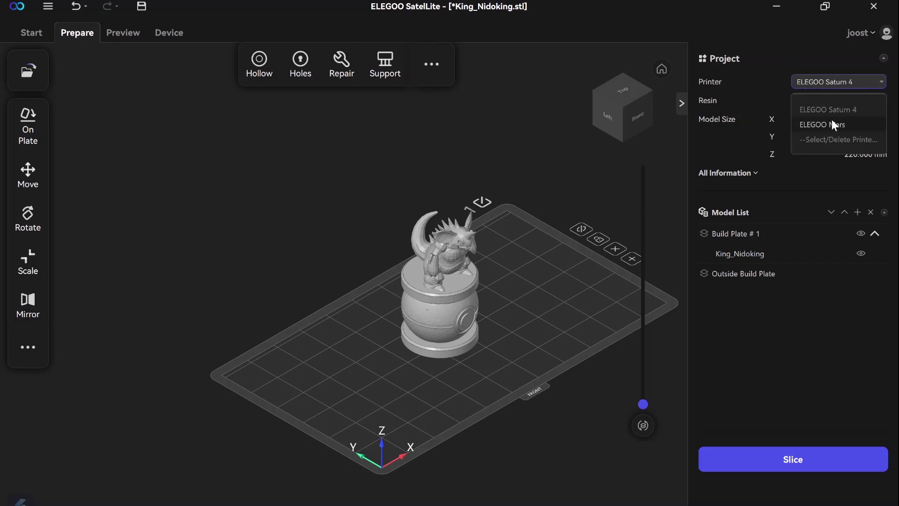
pyautogui.click(832, 119)
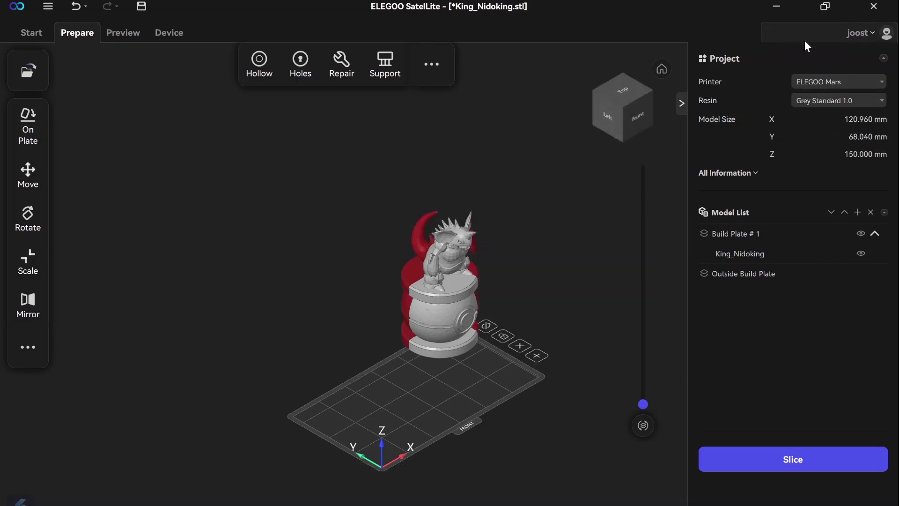
pyautogui.click(829, 80)
pyautogui.click(830, 108)
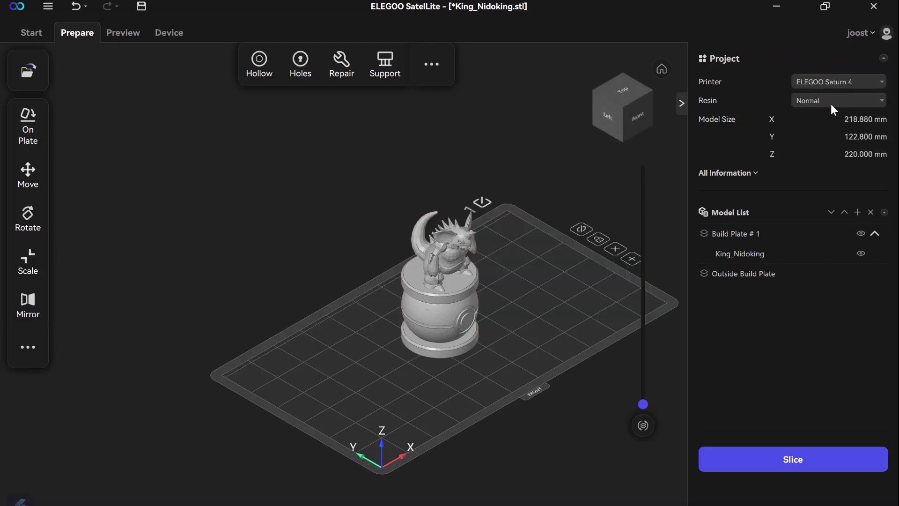
pyautogui.click(439, 310)
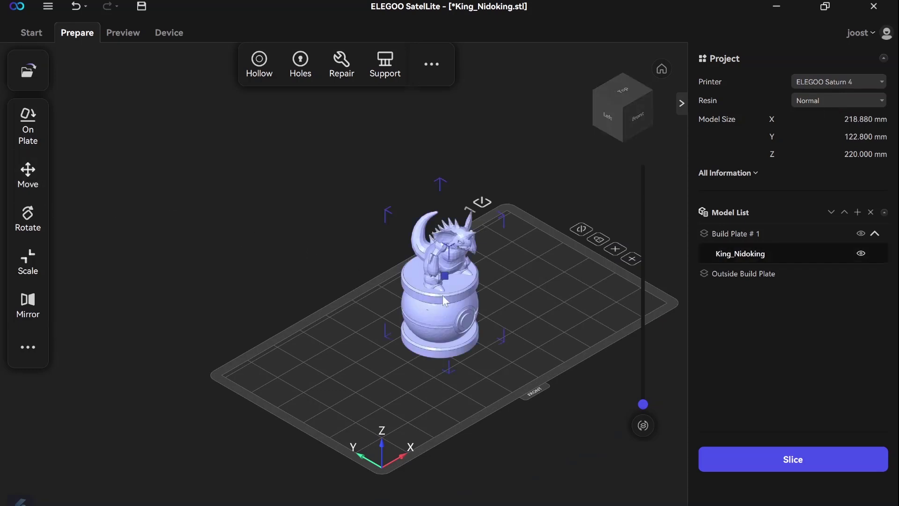
# Scale King_Nidoking to 20 mm wide and apply the new size
pyautogui.click(29, 178)
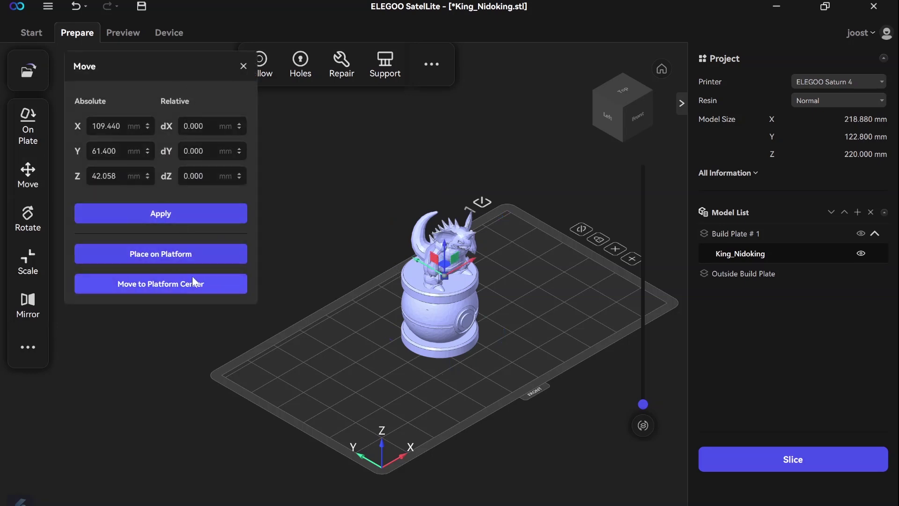
pyautogui.click(243, 67)
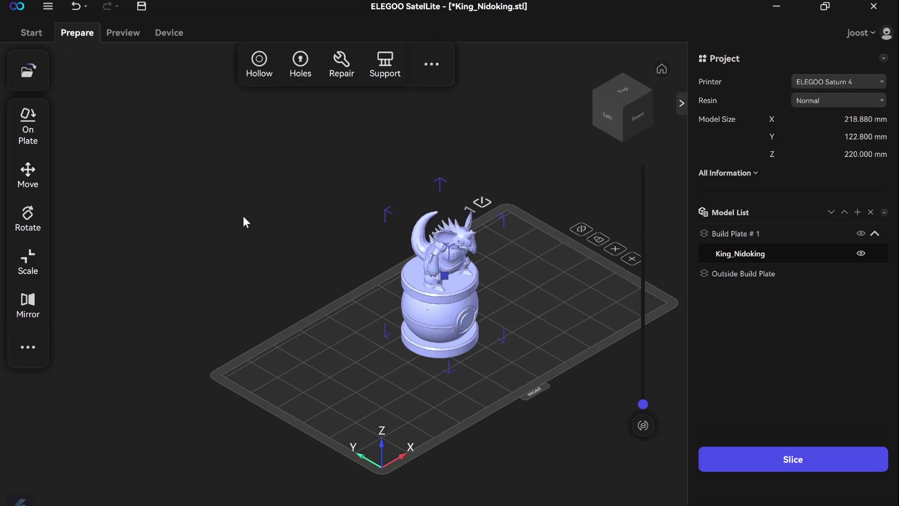
pyautogui.click(25, 267)
pyautogui.click(26, 267)
pyautogui.click(36, 261)
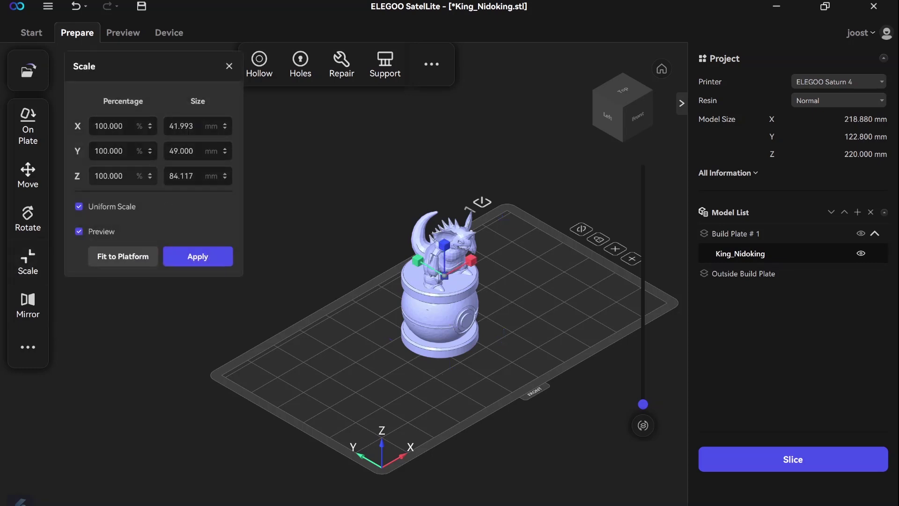
pyautogui.write('20')
pyautogui.press('Return')
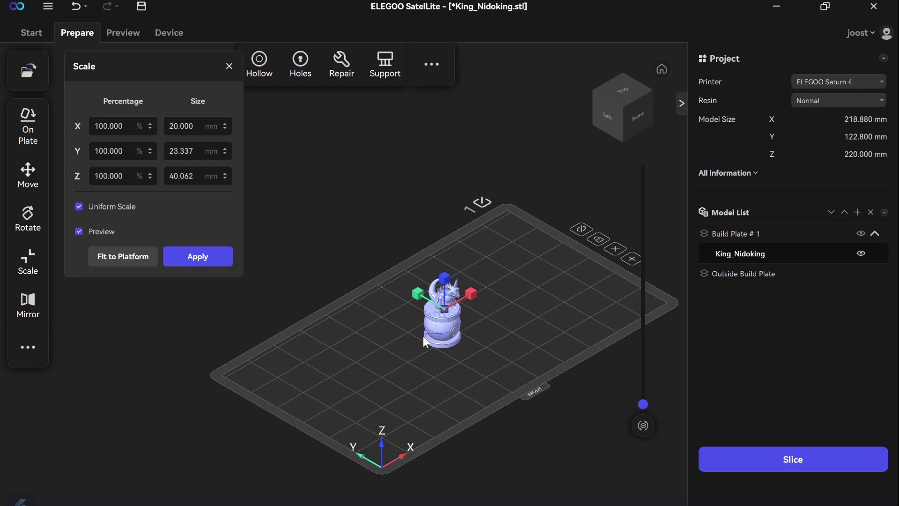
pyautogui.click(191, 257)
# Drag King_Nidoking to the left corner of the build plate
pyautogui.click(242, 66)
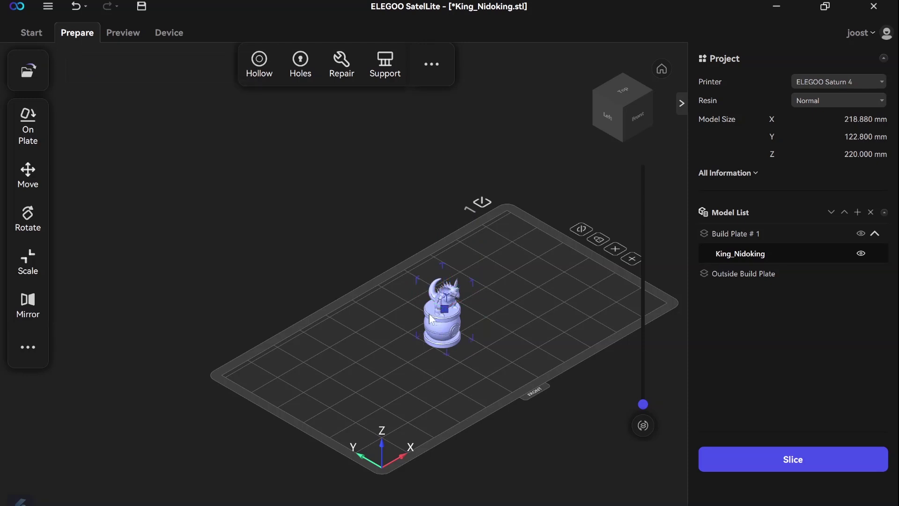
pyautogui.moveTo(447, 316); pyautogui.dragTo(442, 339)
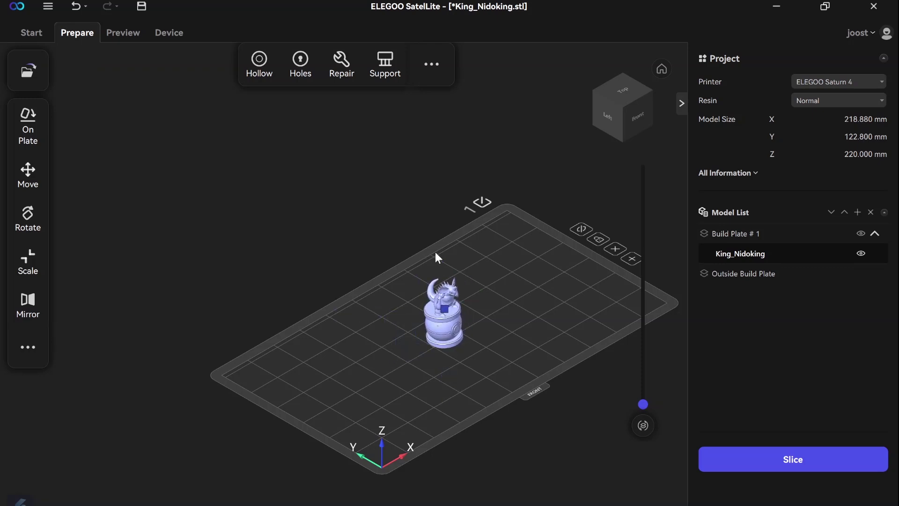
pyautogui.moveTo(432, 330); pyautogui.dragTo(273, 426)
# Load King_Pikachu, shrink it to 20 mm wide and move it to the plate's left edge
pyautogui.click(210, 257)
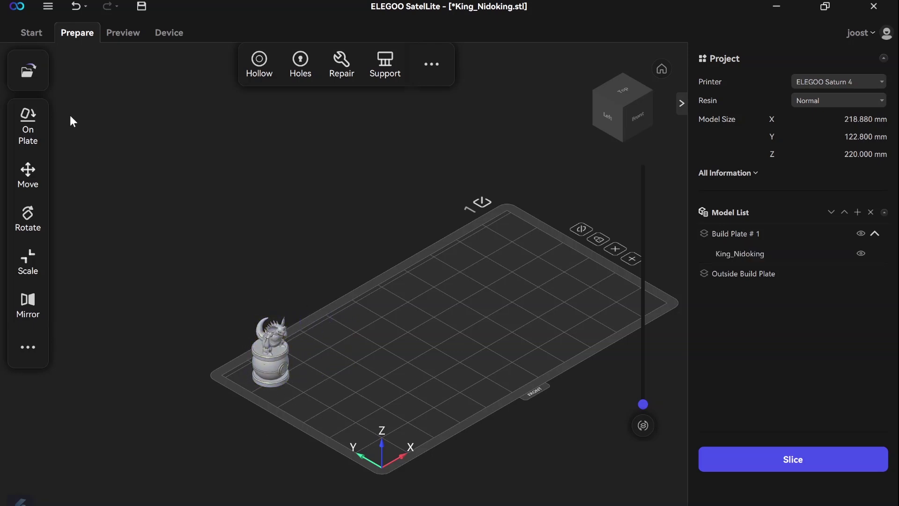
pyautogui.click(38, 75)
pyautogui.click(76, 82)
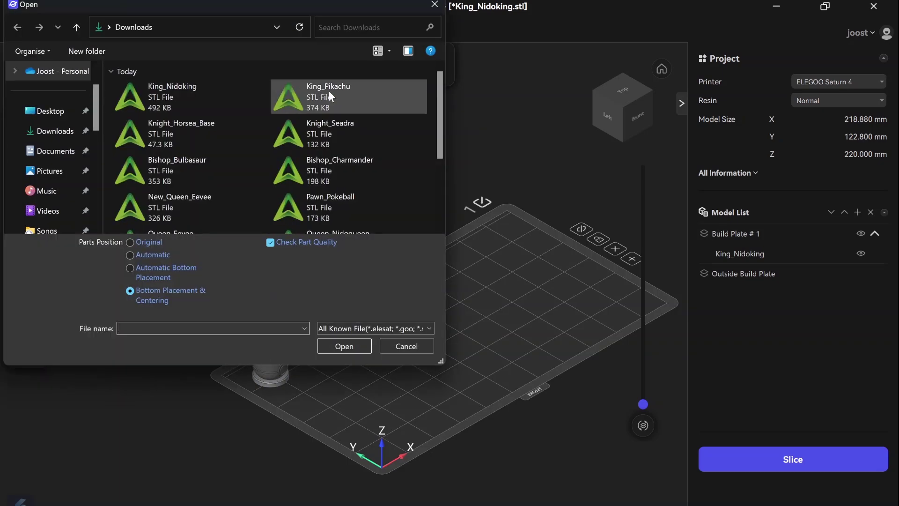
pyautogui.doubleClick(319, 92)
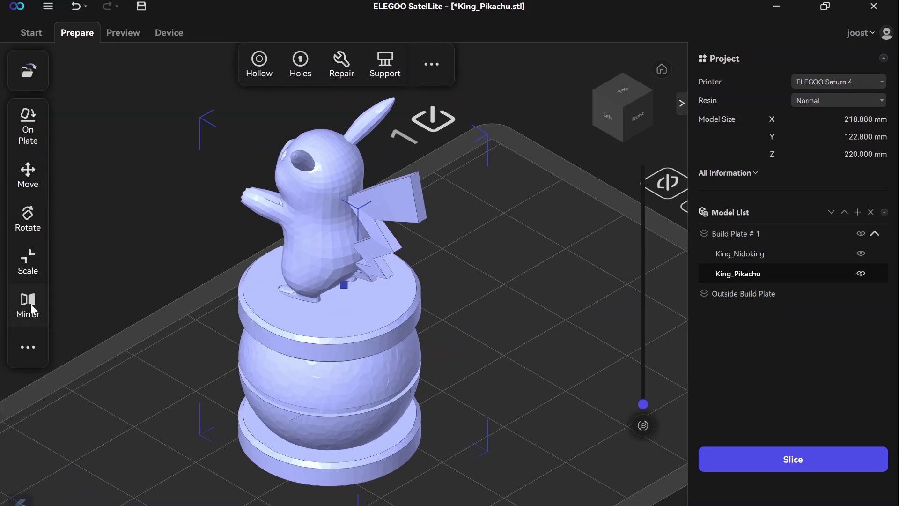
pyautogui.click(30, 272)
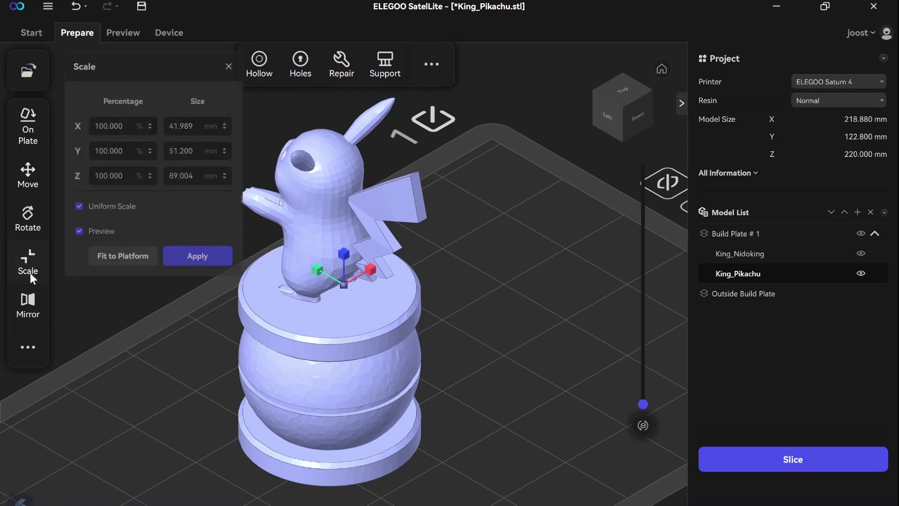
pyautogui.click(182, 126)
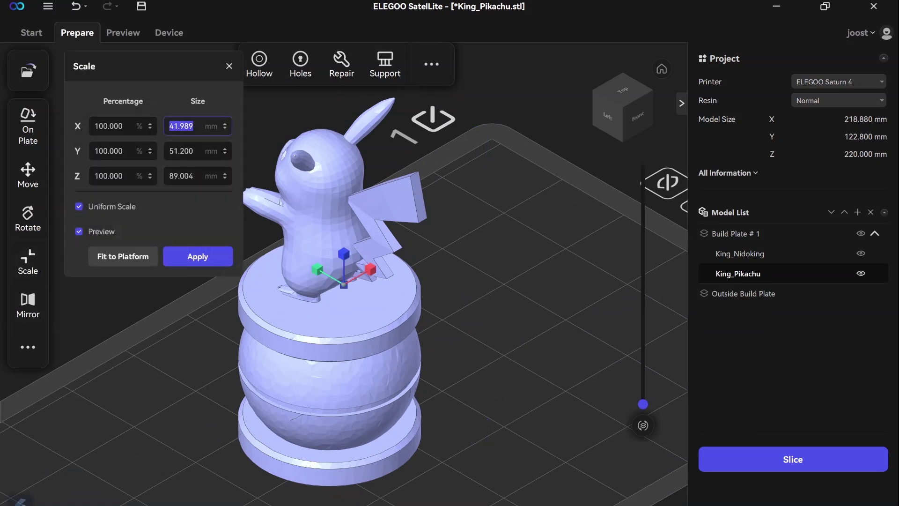
pyautogui.write('20')
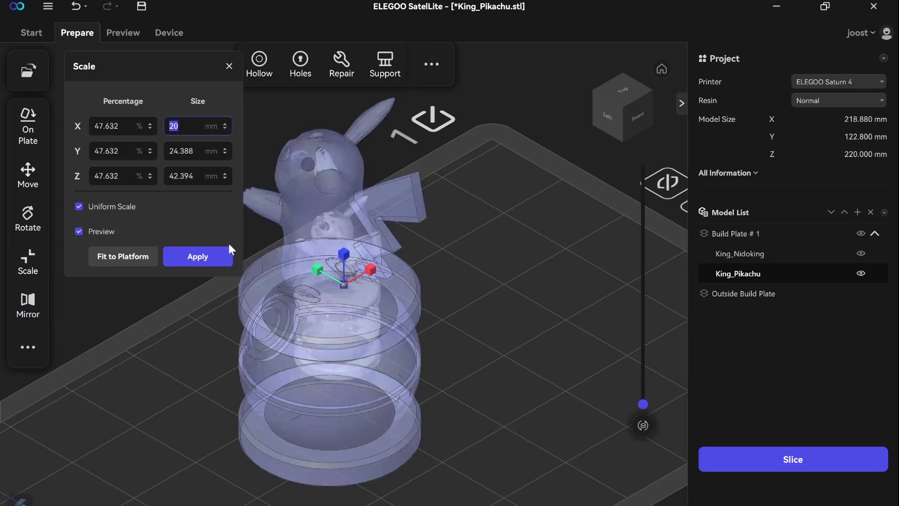
pyautogui.click(206, 261)
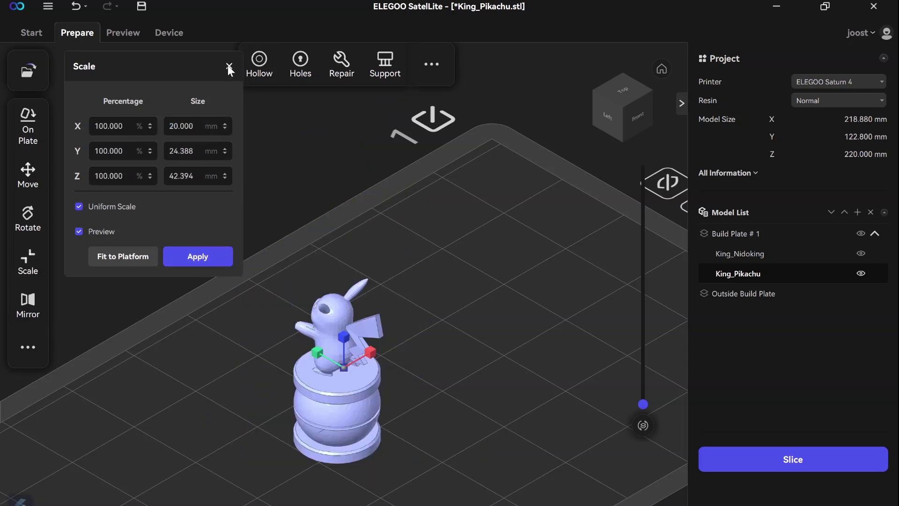
pyautogui.click(230, 67)
pyautogui.scroll(-2, 308, 336)
pyautogui.moveTo(307, 336); pyautogui.dragTo(111, 394)
# Load Knight_Horsea_Base onto the plate, accepting the automatic model repair
pyautogui.click(30, 78)
pyautogui.doubleClick(183, 131)
pyautogui.click(532, 293)
pyautogui.press('s')
pyautogui.press('Up')
pyautogui.press('Up')
pyautogui.press('Up')
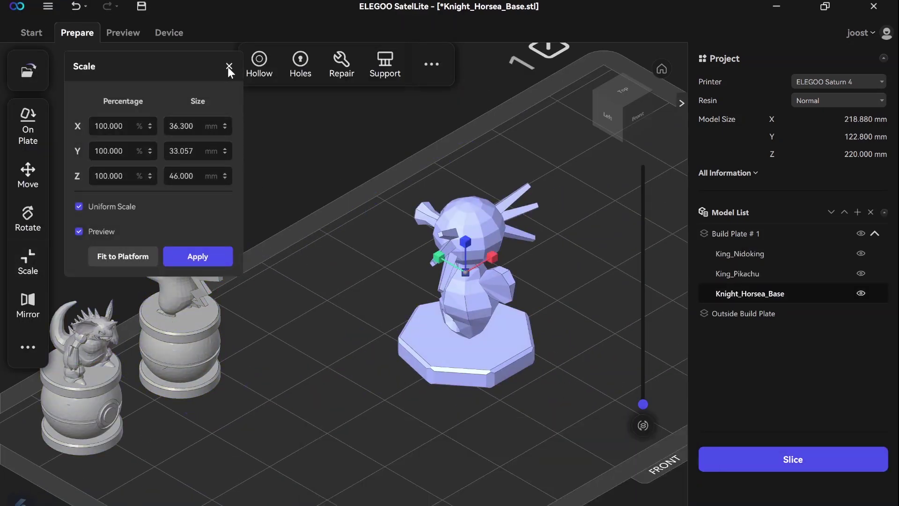
# Try a 15 mm knight width, then undo the change and delete the knight
pyautogui.click(183, 126)
pyautogui.write('15')
pyautogui.click(202, 256)
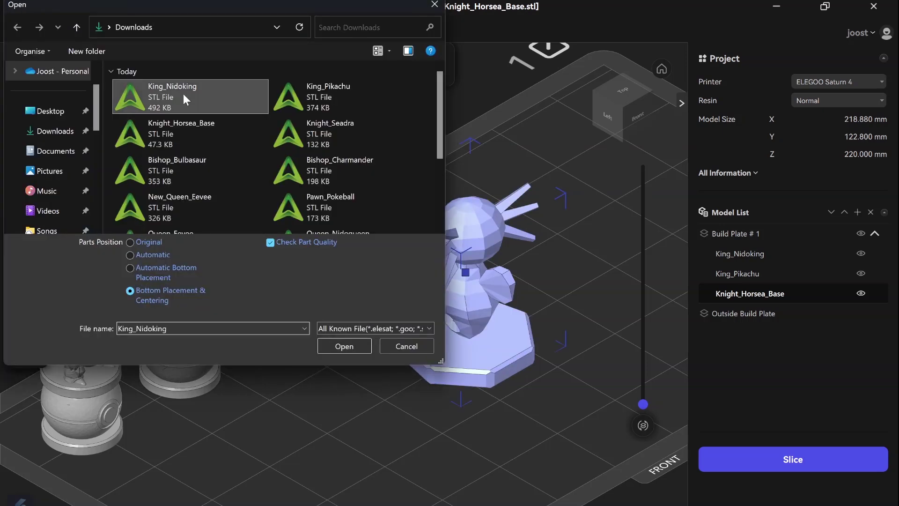
pyautogui.hotkey('ctrl', 'z')
pyautogui.press('s')
pyautogui.press('Escape')
pyautogui.press('Delete')
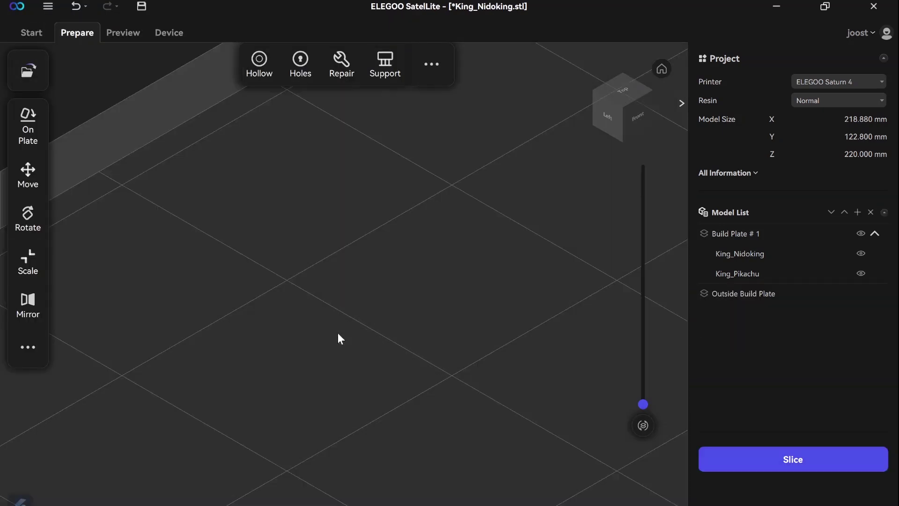
# Reload Knight_Horsea_Base, accept the automatic repair and scale it to 50%
pyautogui.hotkey('ctrl', 'o')
pyautogui.doubleClick(190, 125)
pyautogui.click(532, 293)
pyautogui.press('s')
pyautogui.click(113, 126)
pyautogui.write('50')
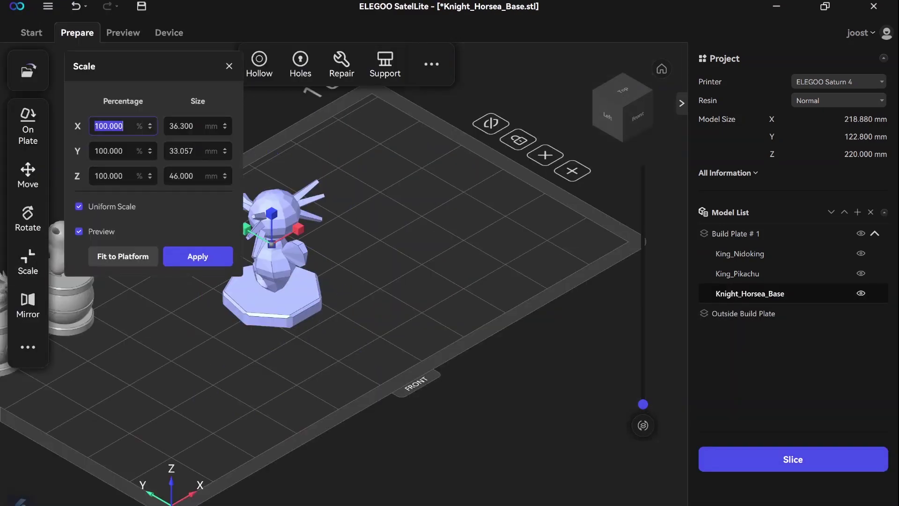
pyautogui.press('Return')
pyautogui.click(229, 66)
# Move the half-size knight next to Pikachu and make a second copy
pyautogui.moveTo(263, 265); pyautogui.dragTo(156, 235)
pyautogui.rightClick(156, 235)
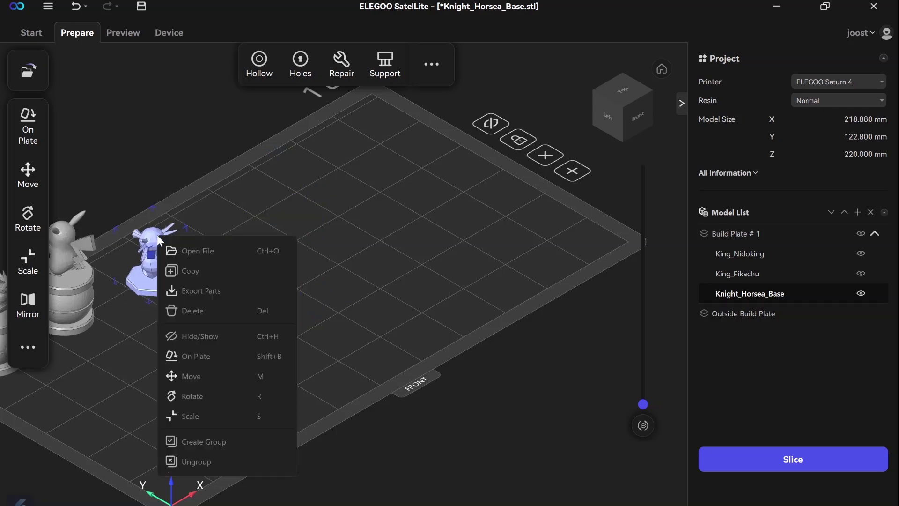
pyautogui.click(190, 271)
# Load Knight_Seadra, scale it to 50% and paste a second copy beside it
pyautogui.moveTo(28, 71)
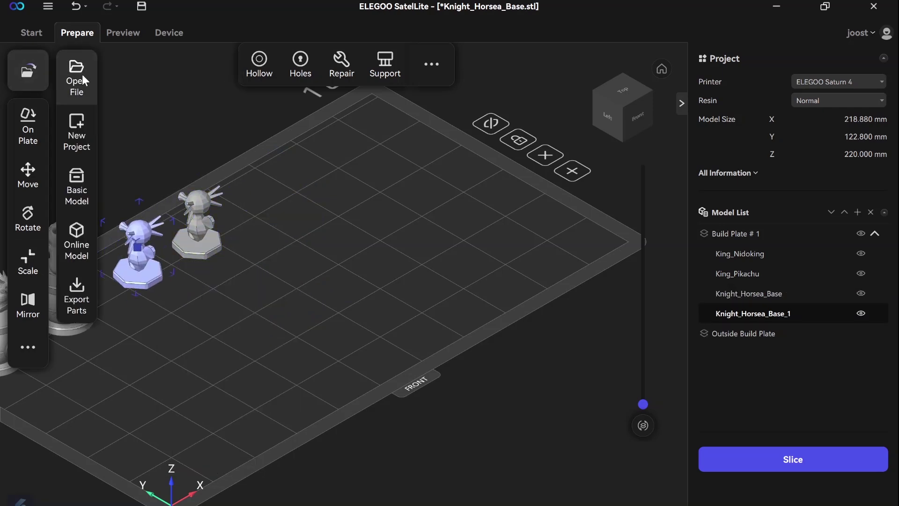
pyautogui.click(81, 77)
pyautogui.doubleClick(333, 125)
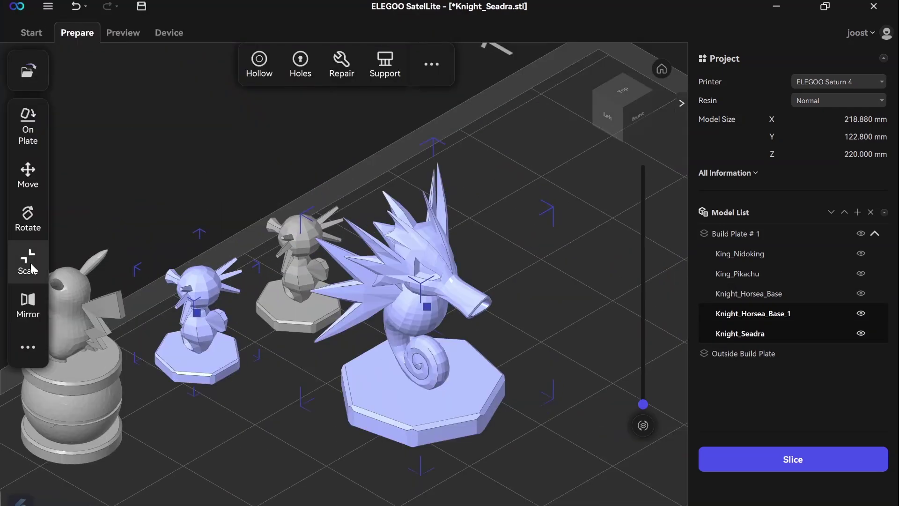
pyautogui.press('s')
pyautogui.click(188, 266)
pyautogui.hotkey('ctrl', 'z')
pyautogui.click(548, 283)
pyautogui.write('s50')
pyautogui.press('Return')
pyautogui.hotkey('ctrl', 'c')
pyautogui.hotkey('ctrl', 'v')
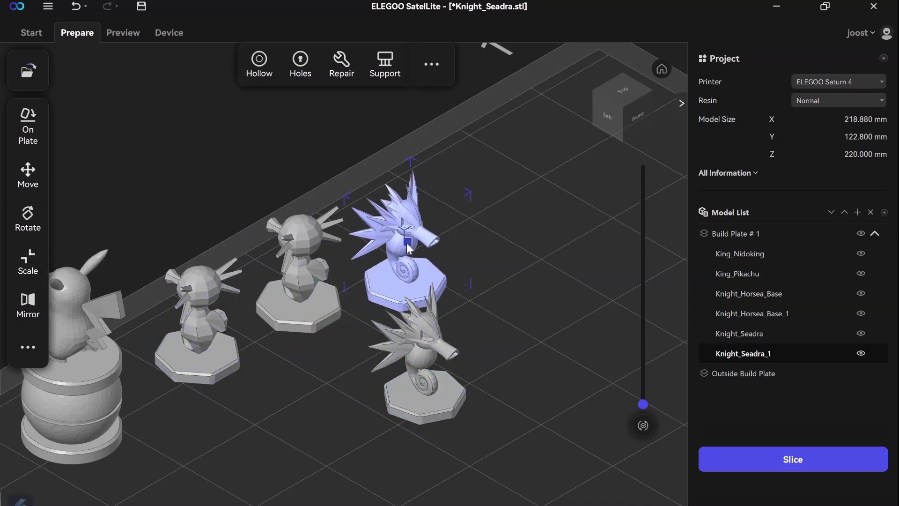
pyautogui.click(28, 70)
# Load and repair Bishop_Bulbasaur at 50%, placing a copy beside the original
pyautogui.click(76, 80)
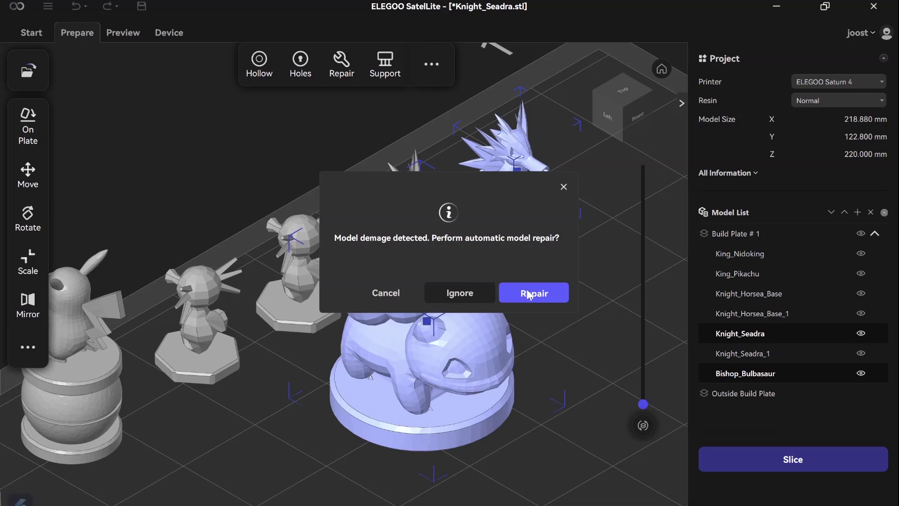
pyautogui.click(531, 347)
pyautogui.click(28, 258)
pyautogui.write('50')
pyautogui.press('Return')
pyautogui.rightClick(316, 400)
pyautogui.click(351, 198)
pyautogui.moveTo(448, 117); pyautogui.dragTo(450, 118)
pyautogui.moveTo(236, 421); pyautogui.dragTo(545, 209)
pyautogui.click(28, 70)
pyautogui.click(71, 78)
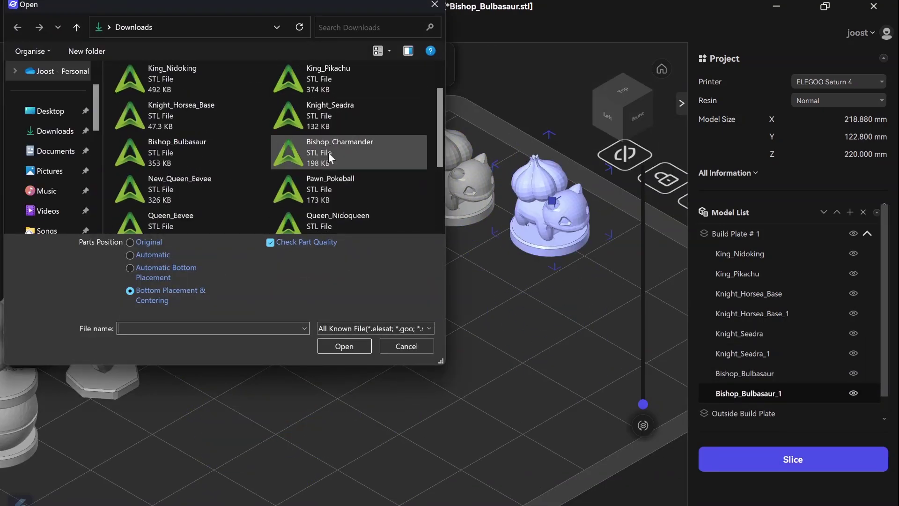
# Load Bishop_Charmander and the remaining pieces, then slice the full plate into 848 layers
pyautogui.doubleClick(363, 146)
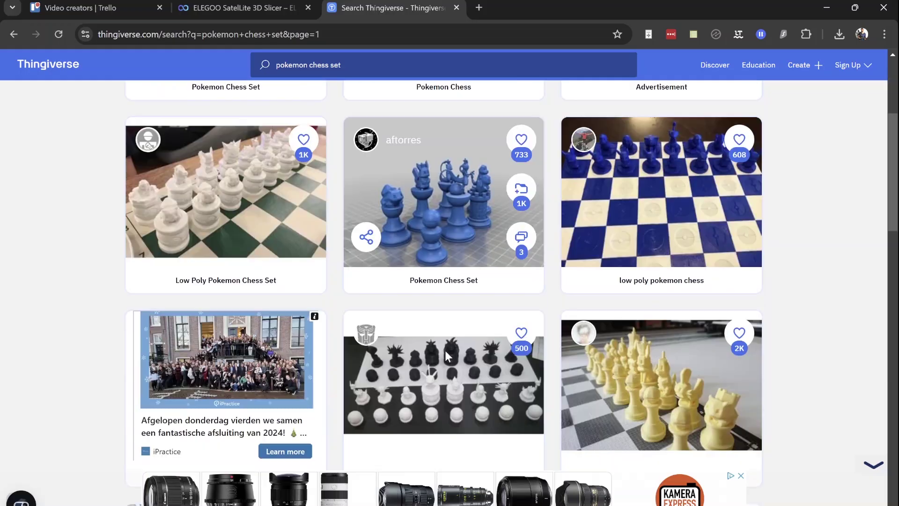
pyautogui.click(445, 350)
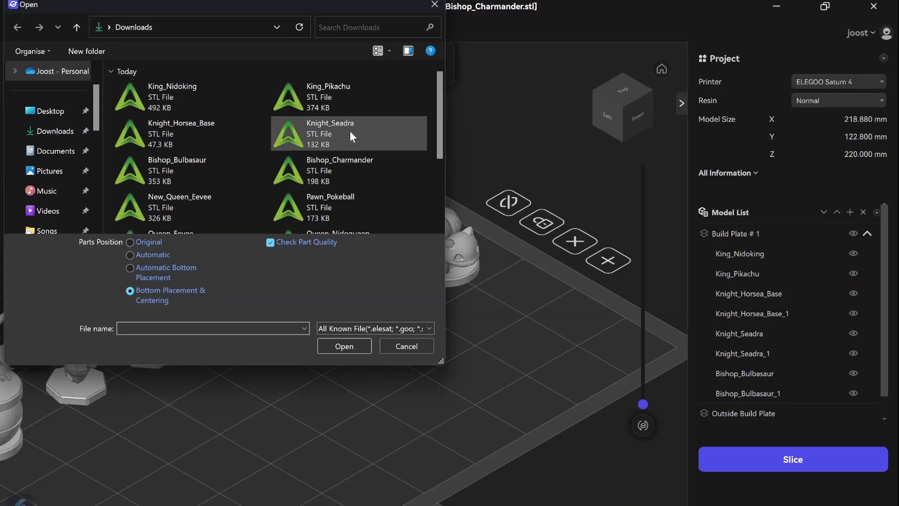
pyautogui.doubleClick(350, 133)
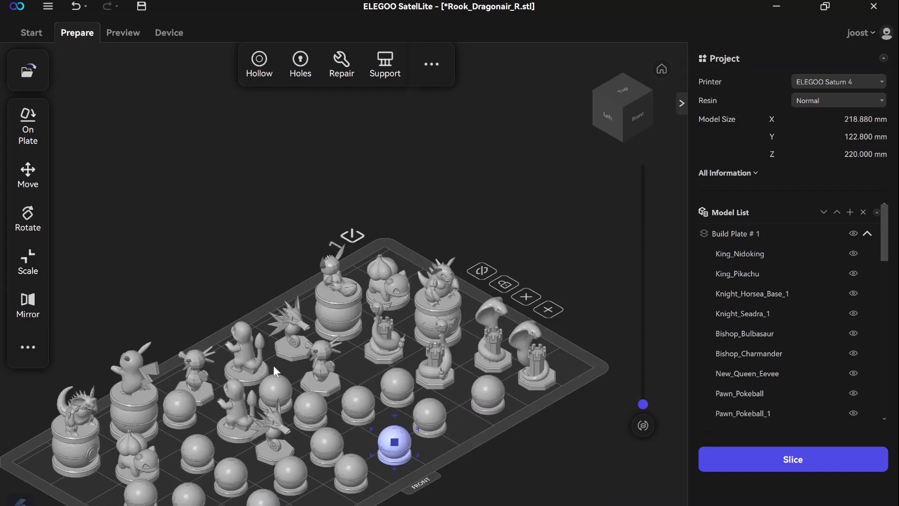
pyautogui.click(764, 463)
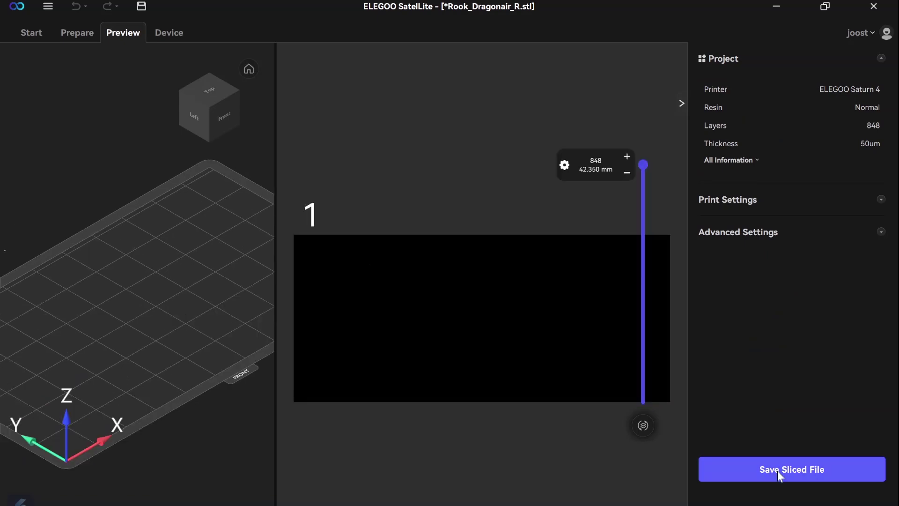
# Export the sliced set as 'pokemon chess', a 29.6 MB file in Downloads
pyautogui.click(778, 472)
pyautogui.write('pokemon chess')
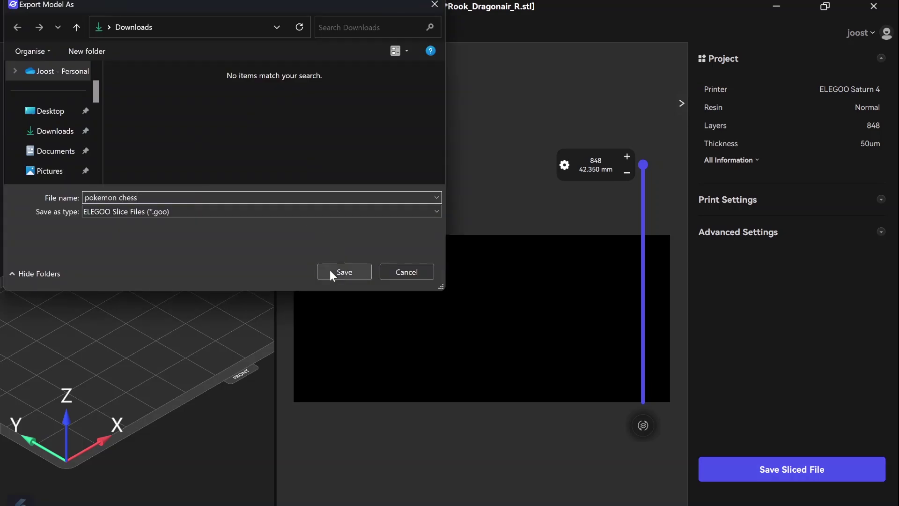
pyautogui.click(330, 271)
pyautogui.click(259, 206)
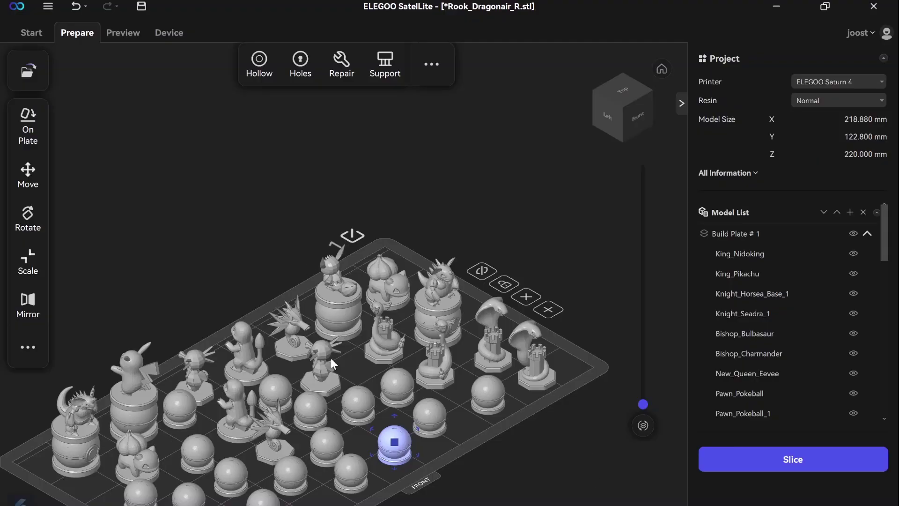
# Re-slice and export again as 'pokemon chess', then open the output folder in File Explorer
pyautogui.click(763, 461)
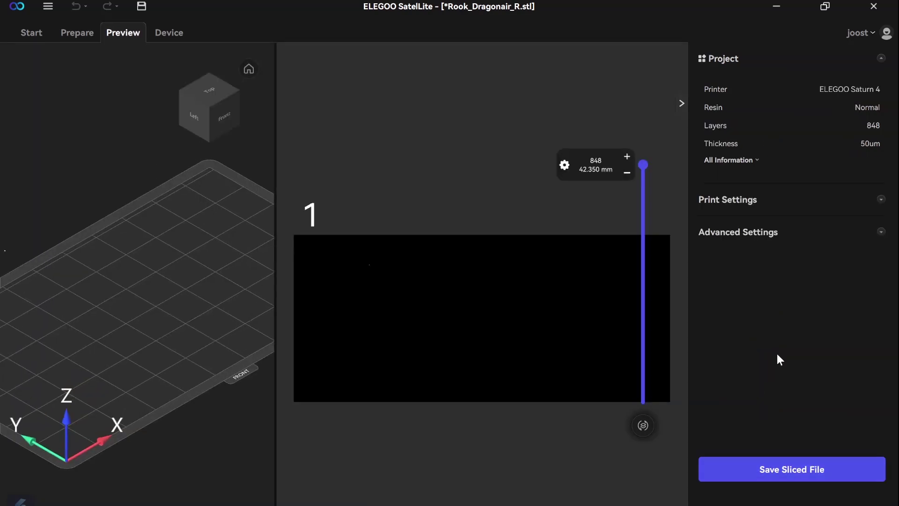
pyautogui.click(778, 470)
pyautogui.click(294, 161)
pyautogui.write('pokemon chess')
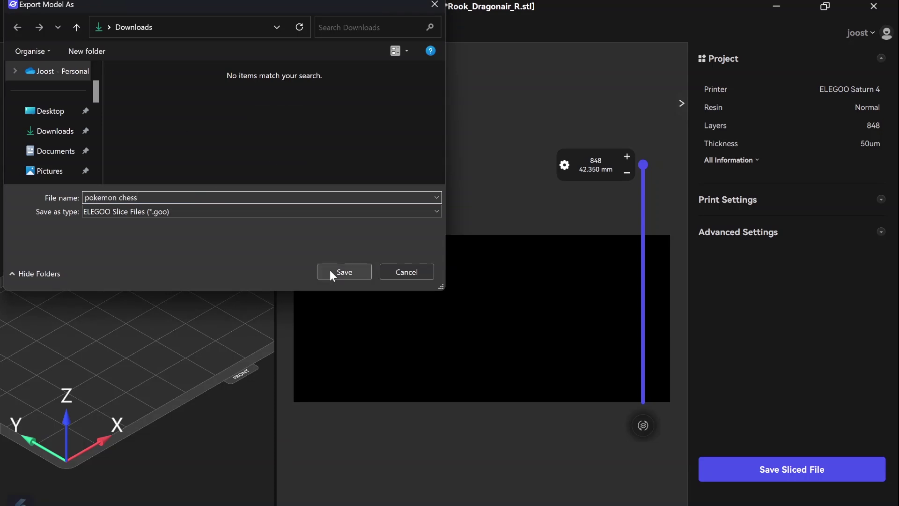
pyautogui.click(330, 272)
pyautogui.click(262, 202)
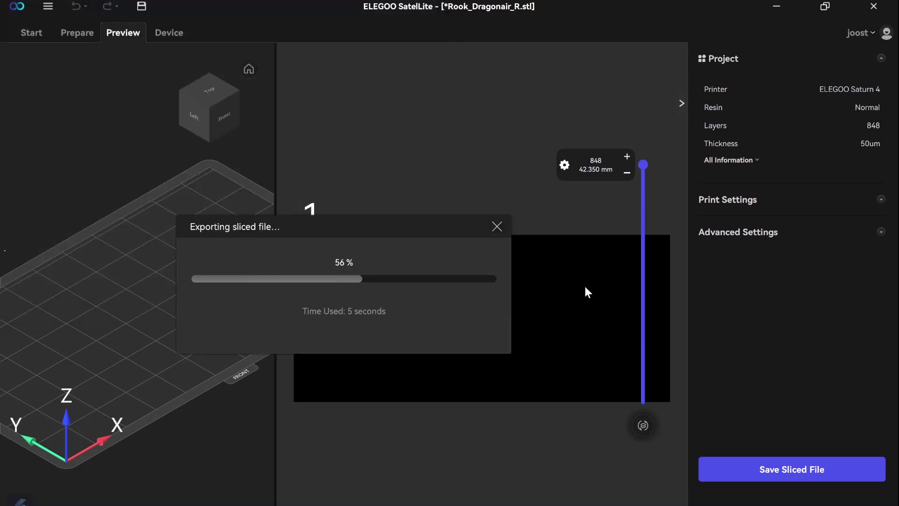
pyautogui.click(543, 265)
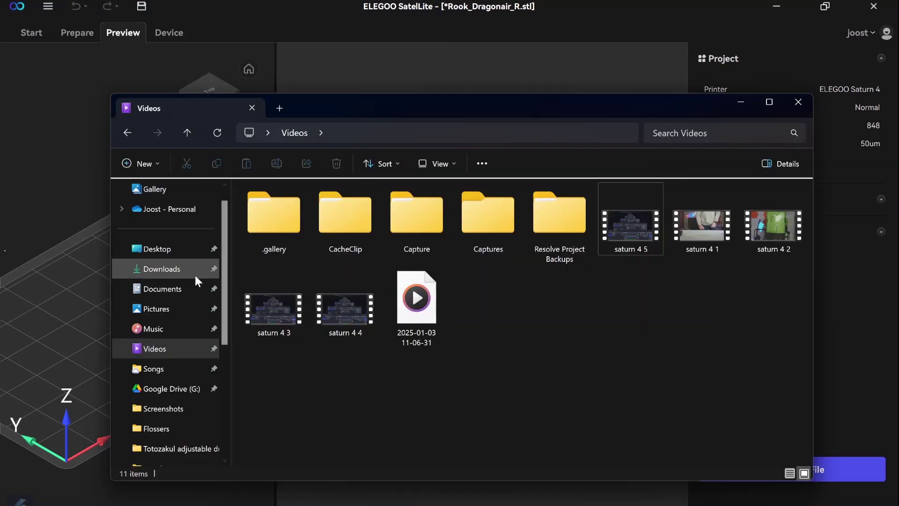